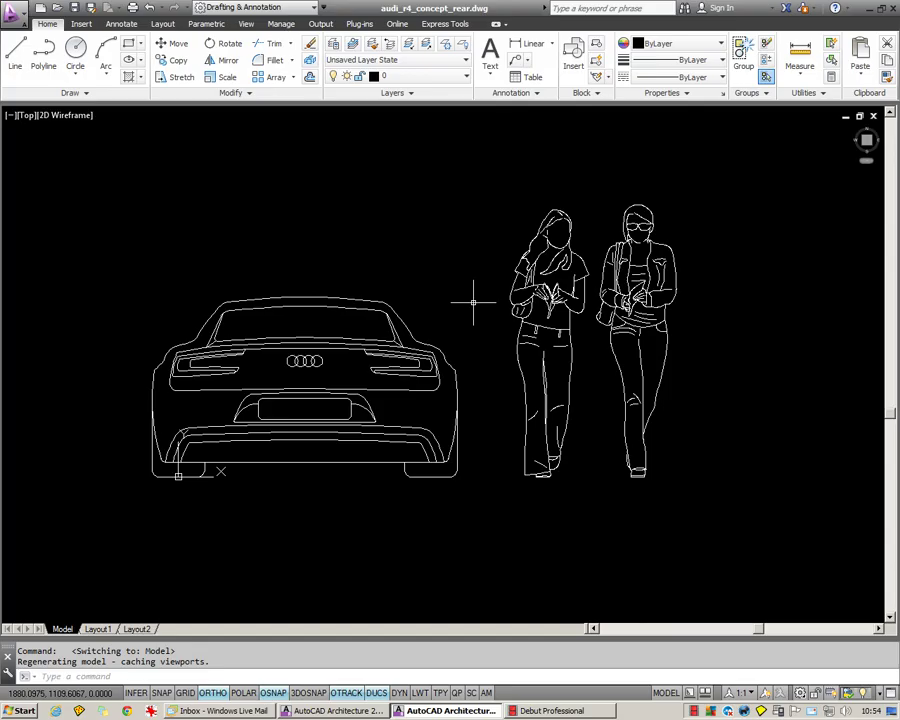
Switch to the Layout1 paper space sheet
scroll(471, 289, down, 2)
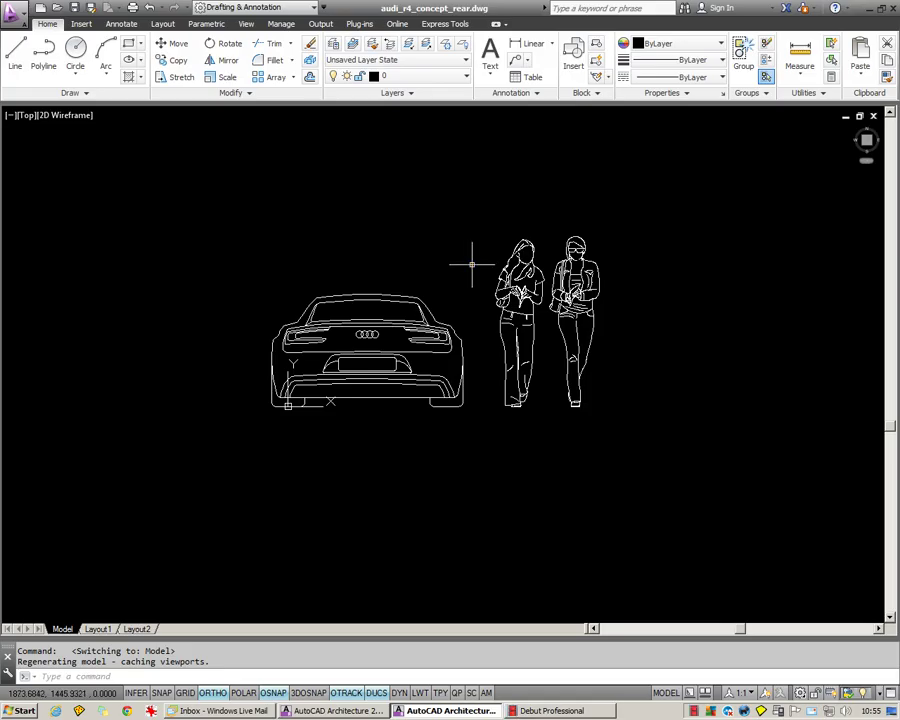
click(97, 629)
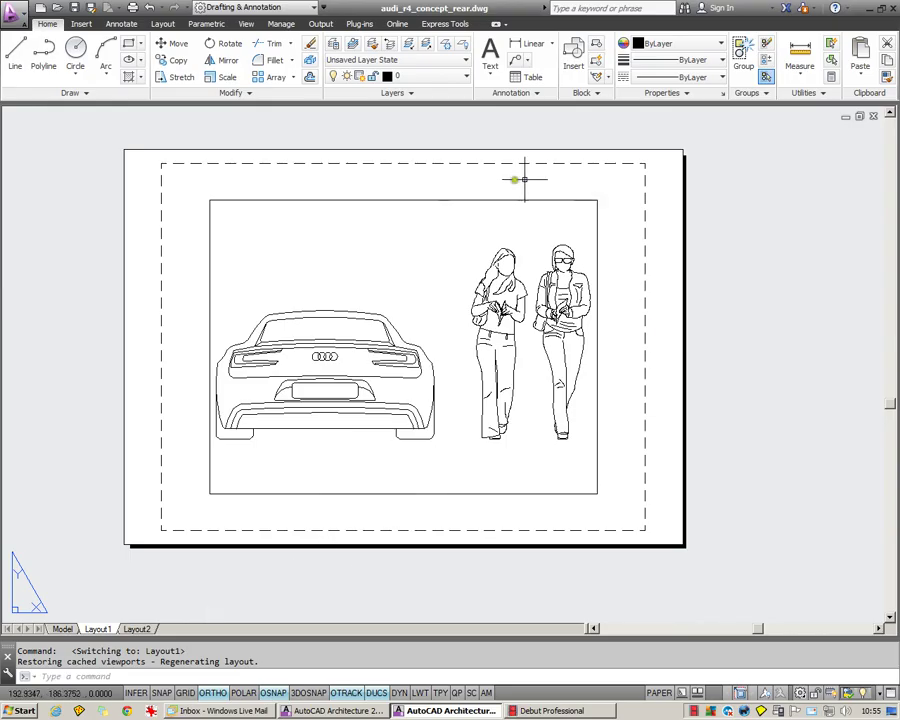
click(227, 199)
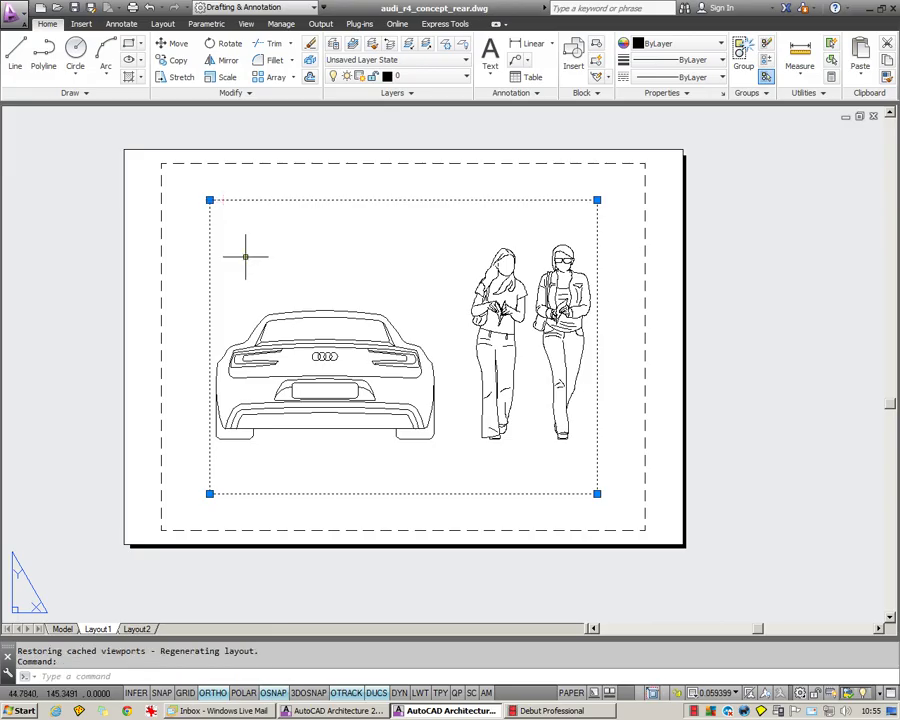
key(Escape)
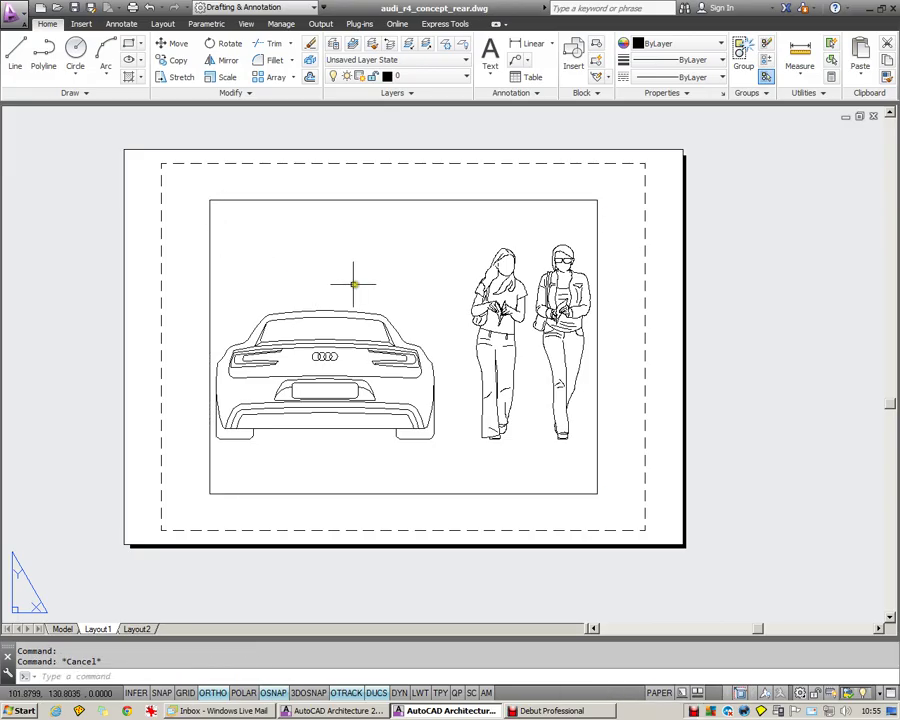
Pan and zoom the Audi rear and two figures inside the viewport, then return to paper space
double_click(414, 276)
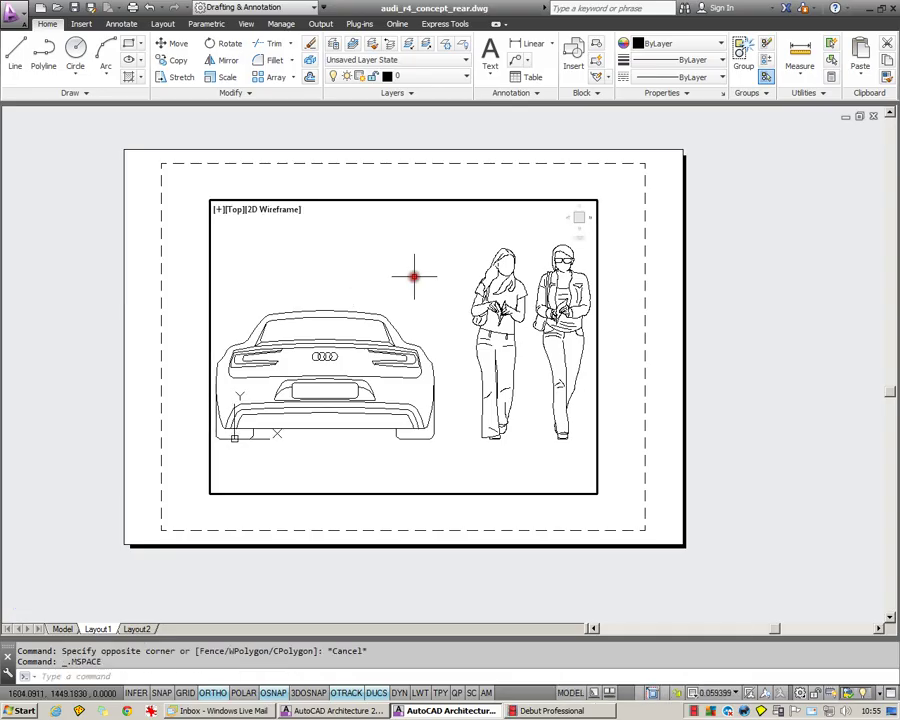
mouse_move(432, 285)
middle_down()
mouse_move(400, 281)
mouse_move(331, 327)
mouse_move(478, 301)
mouse_move(405, 316)
middle_up()
scroll(405, 316, down, 6)
scroll(412, 312, up, 8)
scroll(410, 314, down, 4)
scroll(424, 317, up, 2)
mouse_move(420, 310)
middle_down()
mouse_move(420, 334)
mouse_move(431, 333)
middle_up()
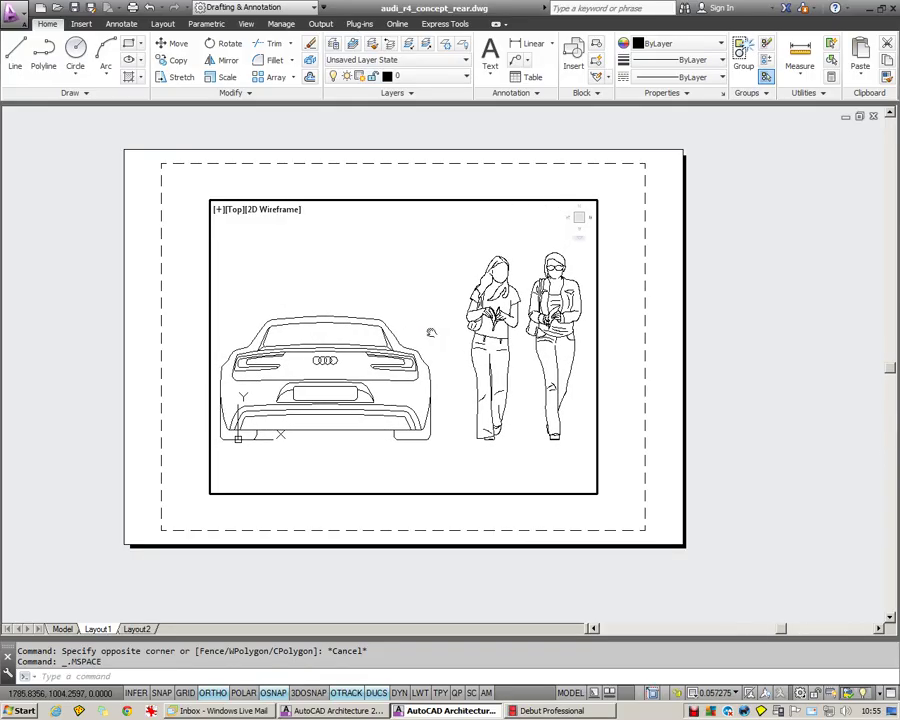
double_click(660, 268)
scroll(427, 291, down, 2)
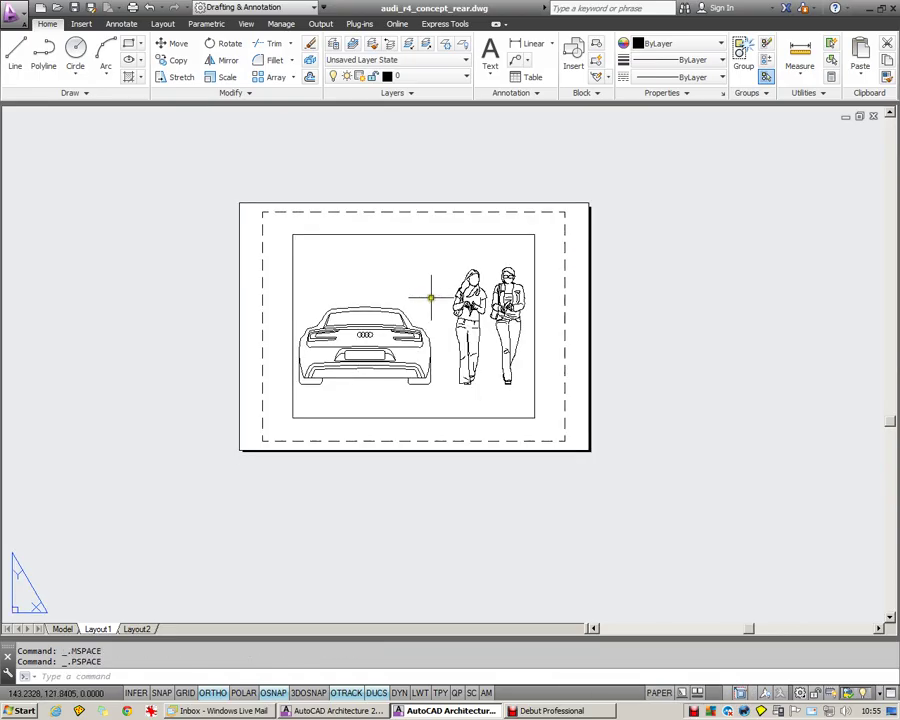
scroll(427, 292, up, 2)
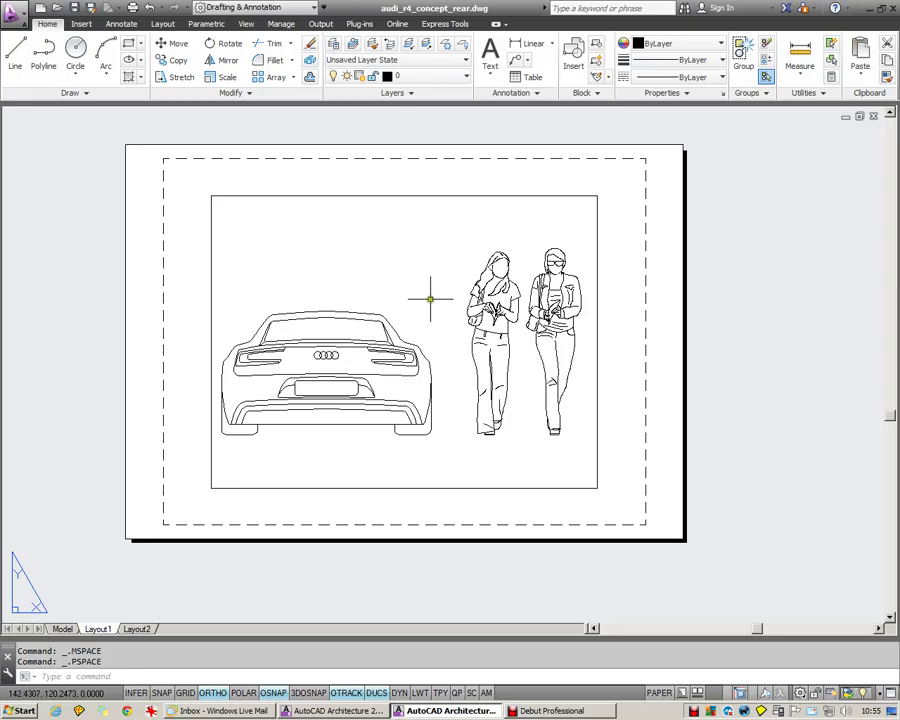
Erase Layout1's existing viewport
click(374, 196)
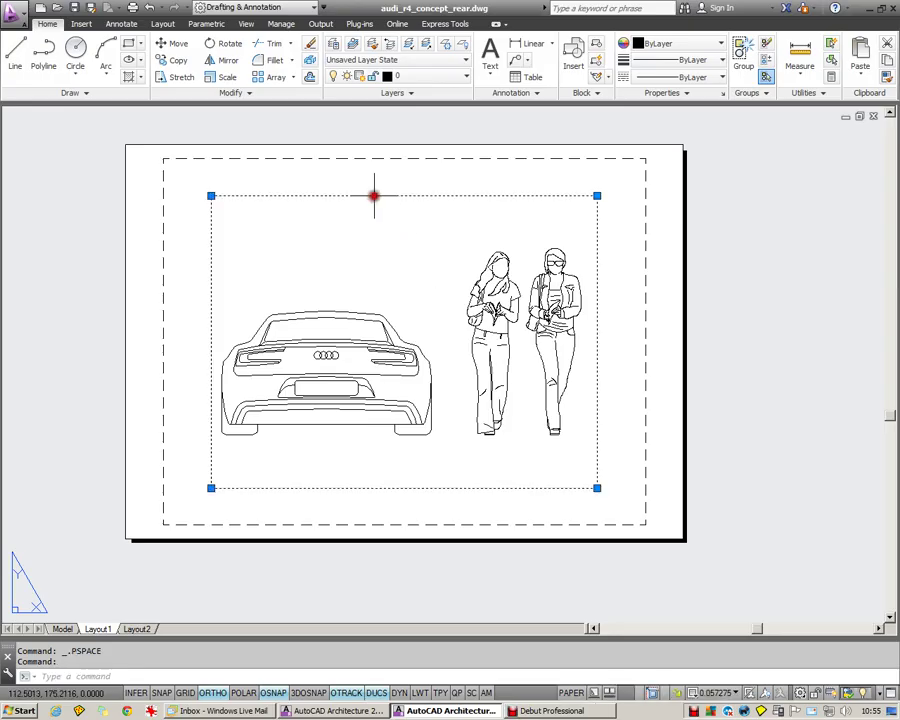
key(Delete)
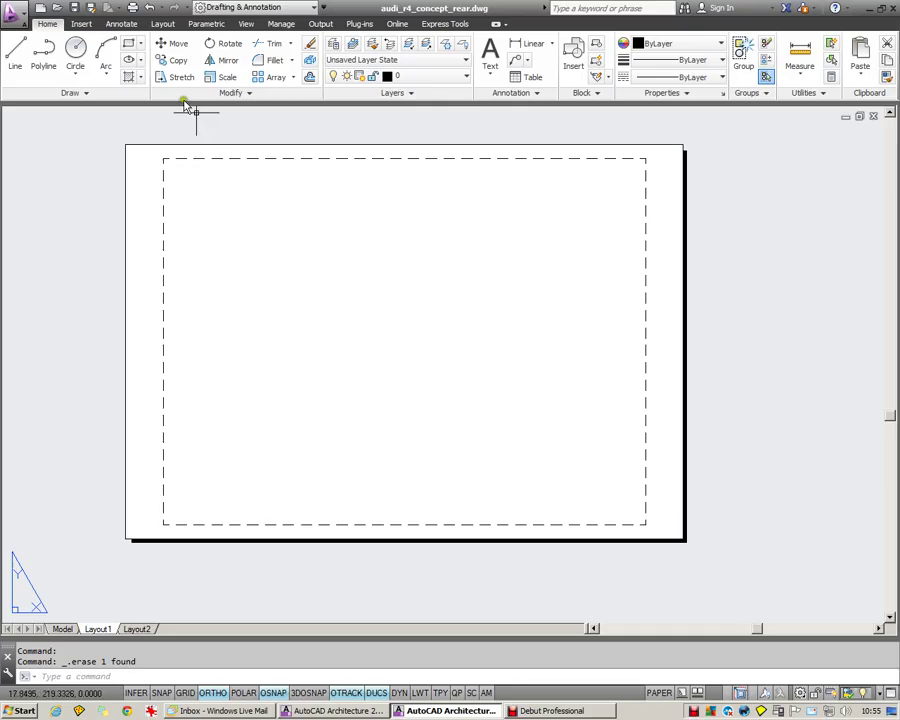
Apply DWG To PDF.pc3, ISO full bleed A1 paper and the monochrome.ctb plot style to Layout1
click(132, 8)
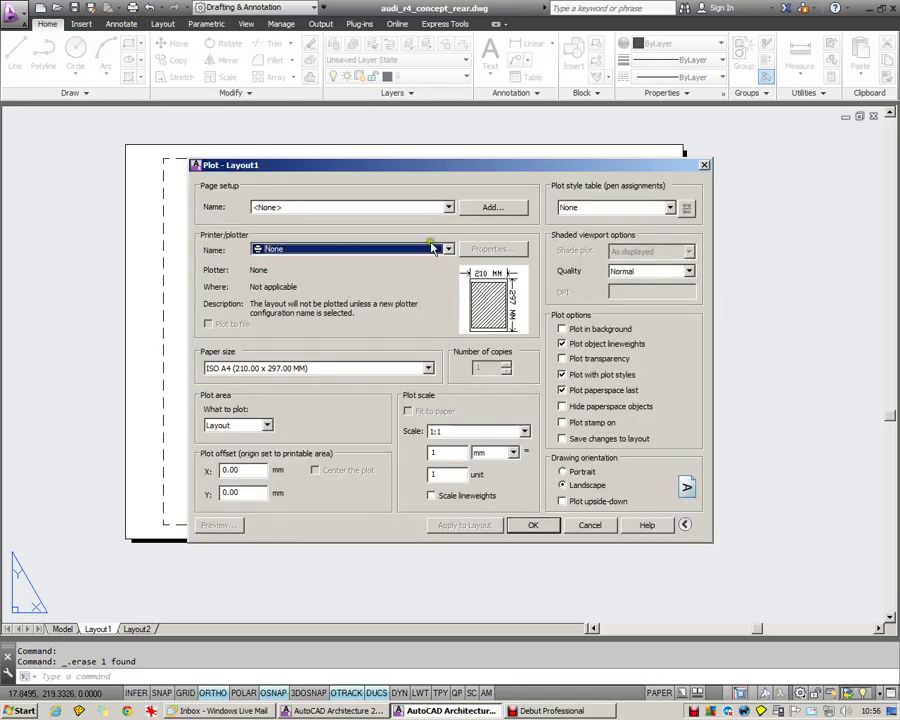
drag(431, 165, 386, 154)
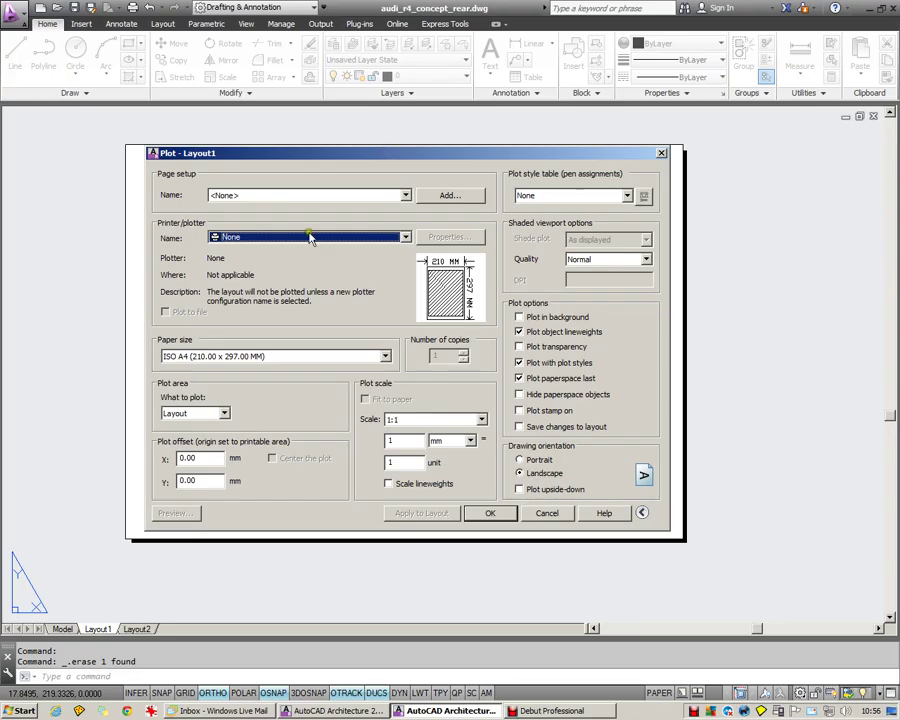
click(406, 237)
drag(406, 254, 408, 290)
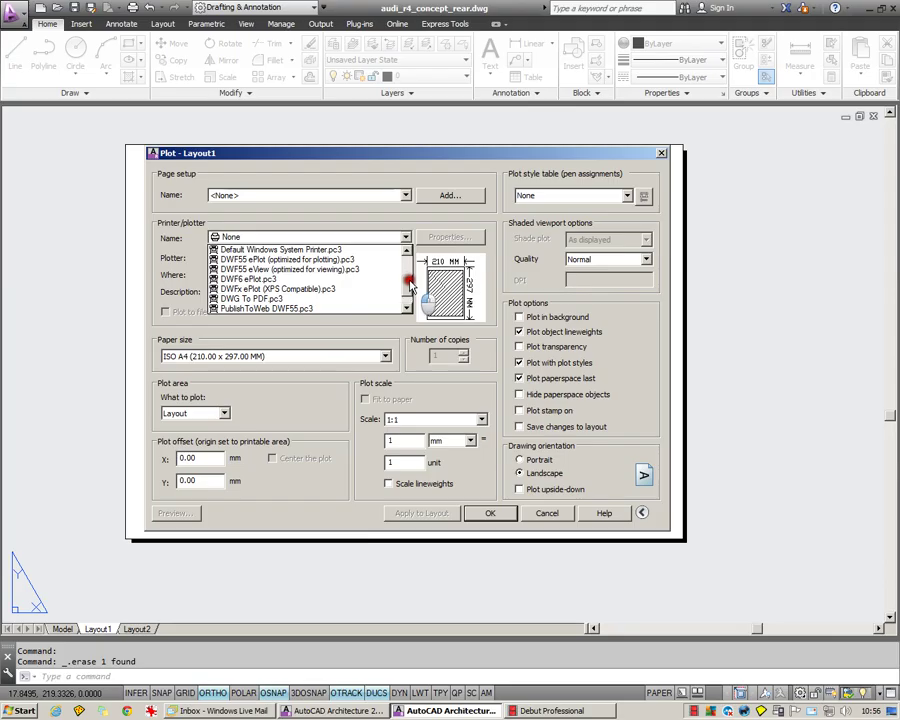
click(269, 299)
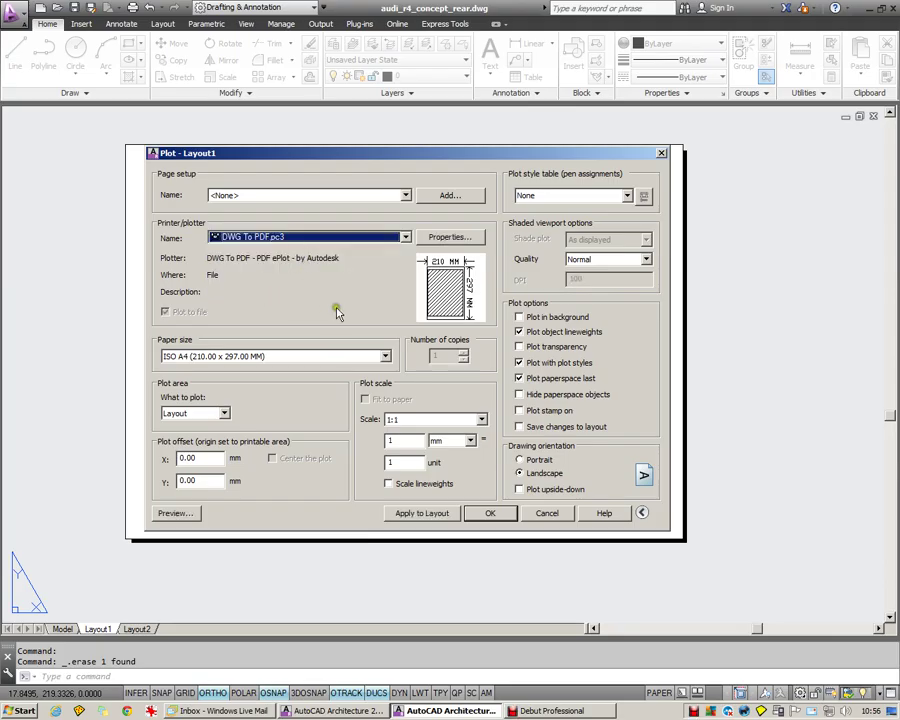
click(385, 356)
drag(388, 580, 390, 430)
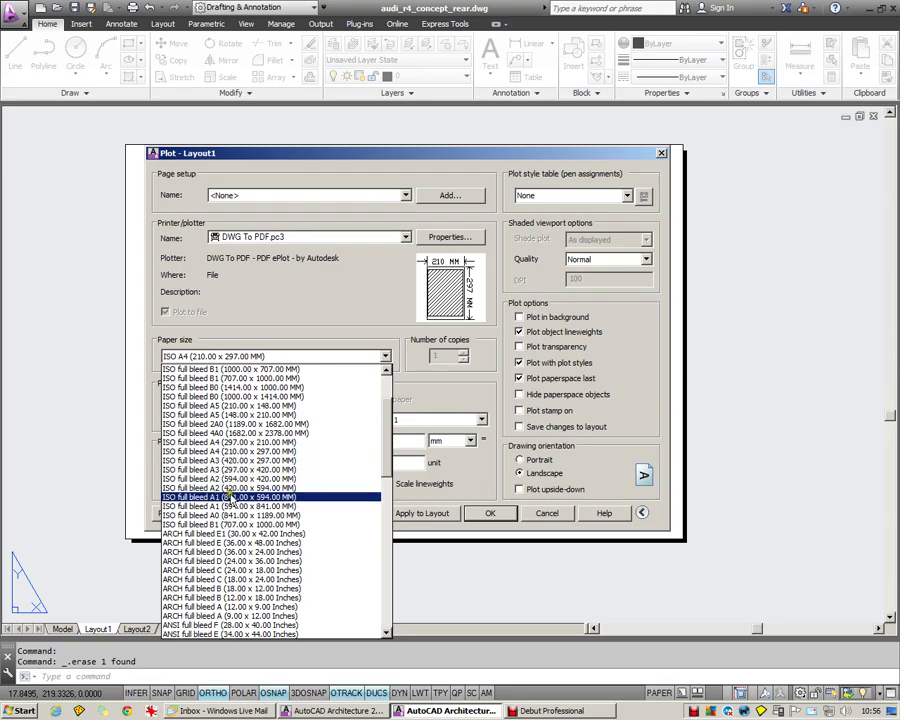
click(215, 497)
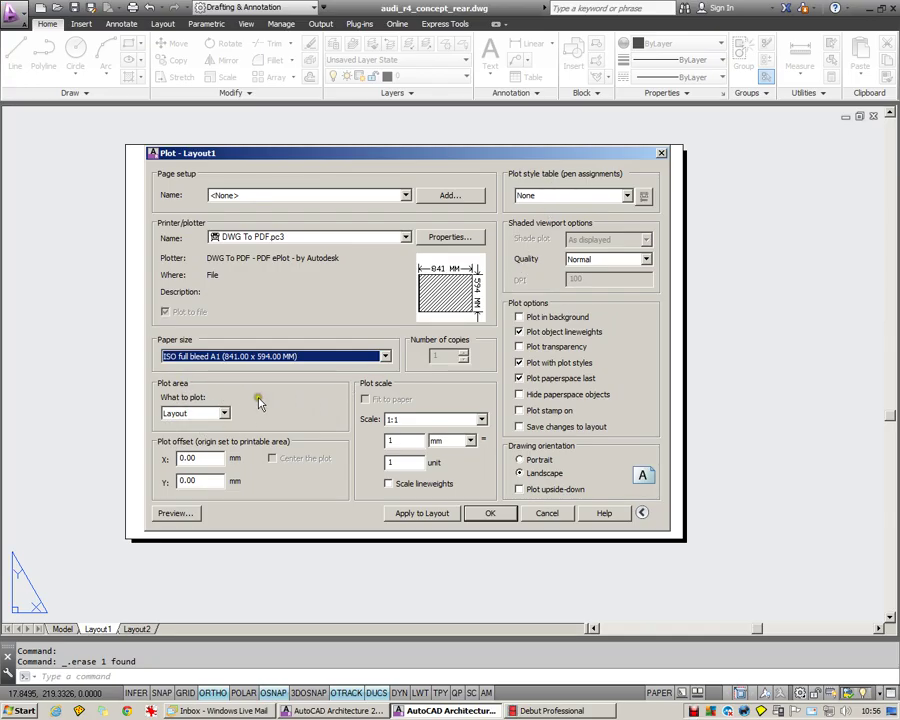
click(626, 196)
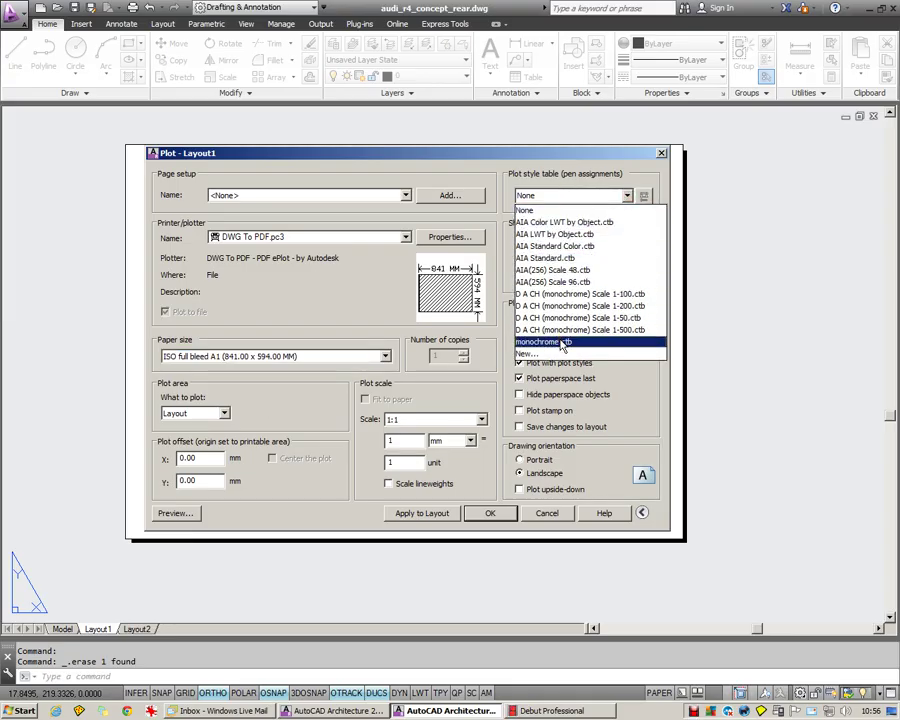
click(560, 342)
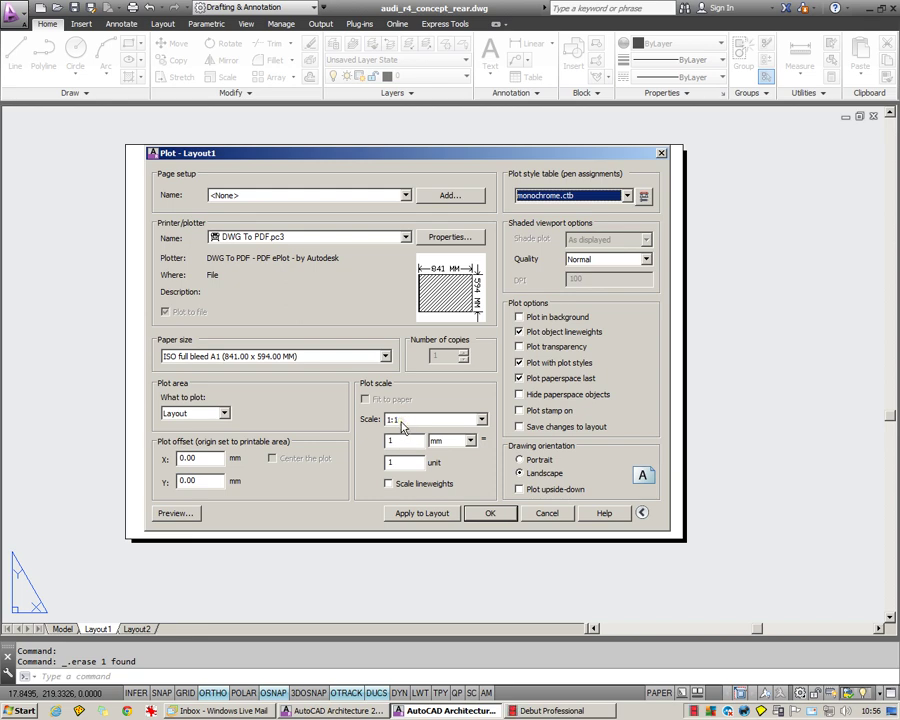
click(444, 518)
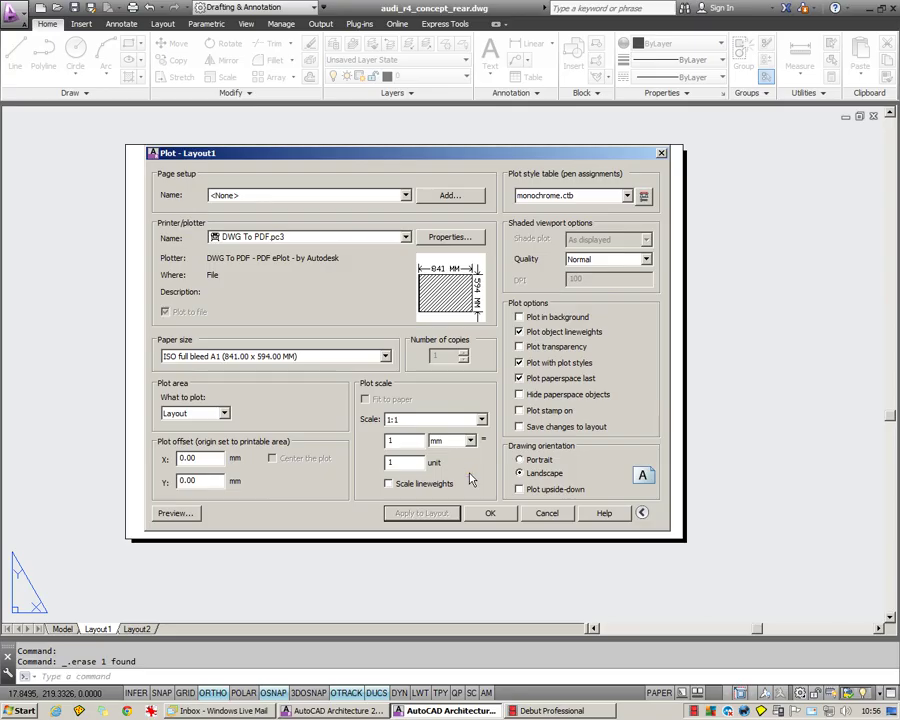
click(547, 513)
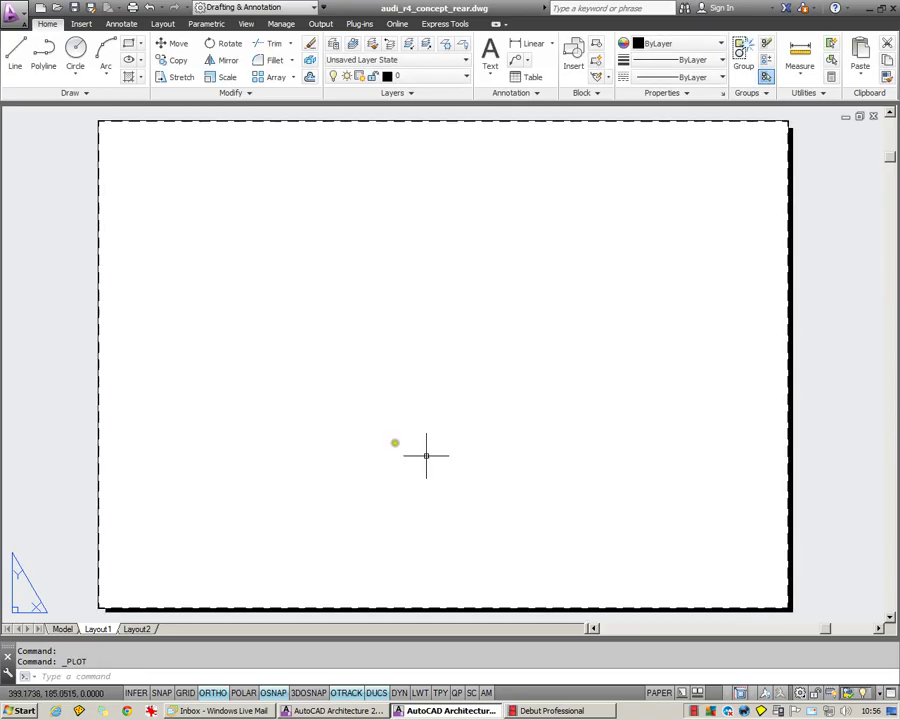
scroll(382, 417, down, 3)
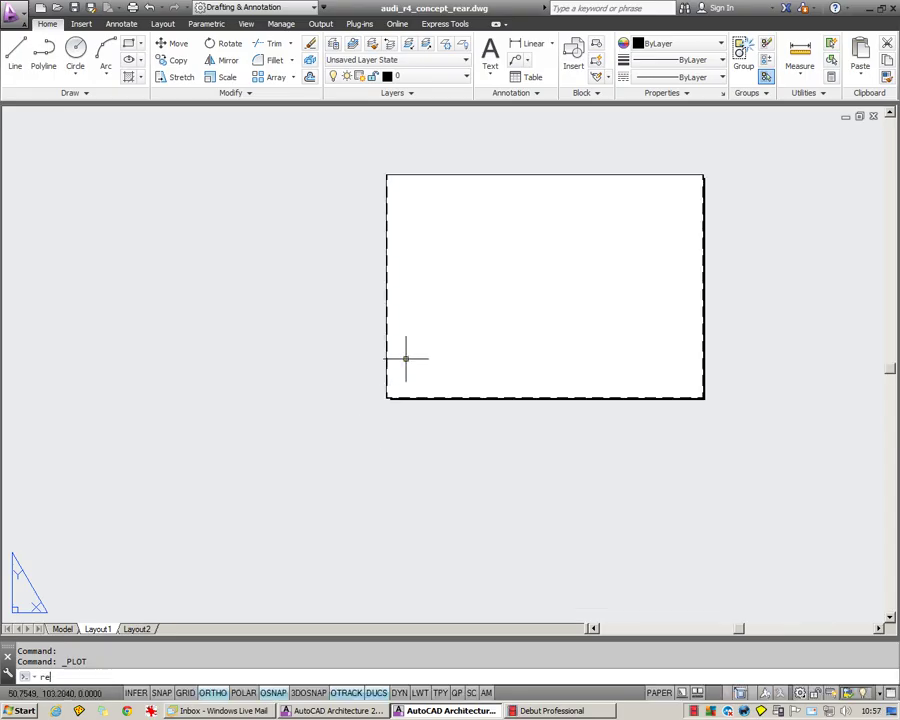
key(Return)
middle_drag(470, 300, 384, 342)
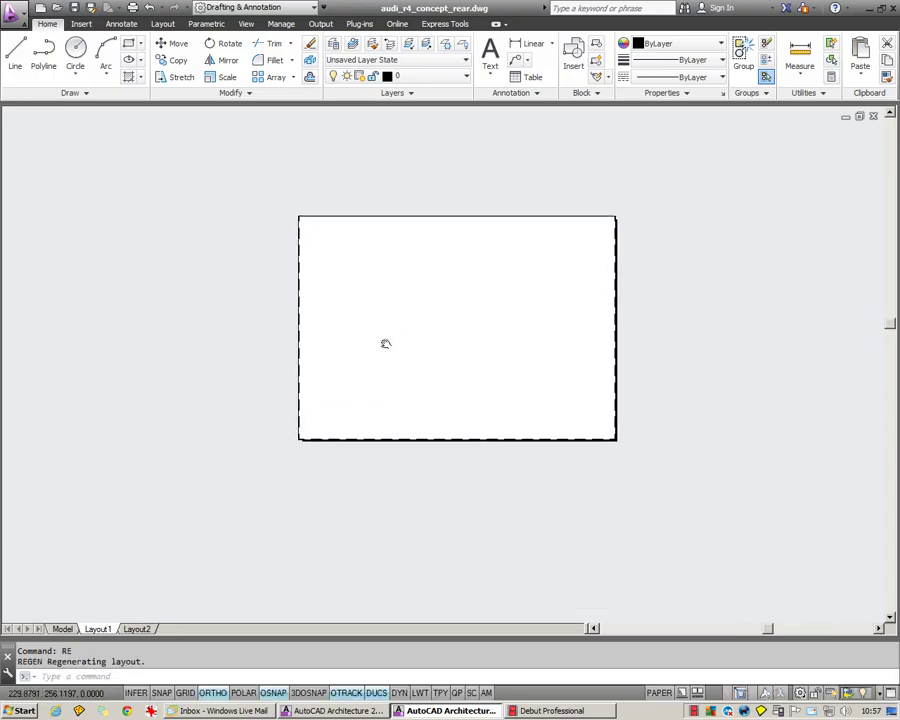
scroll(426, 320, up, 2)
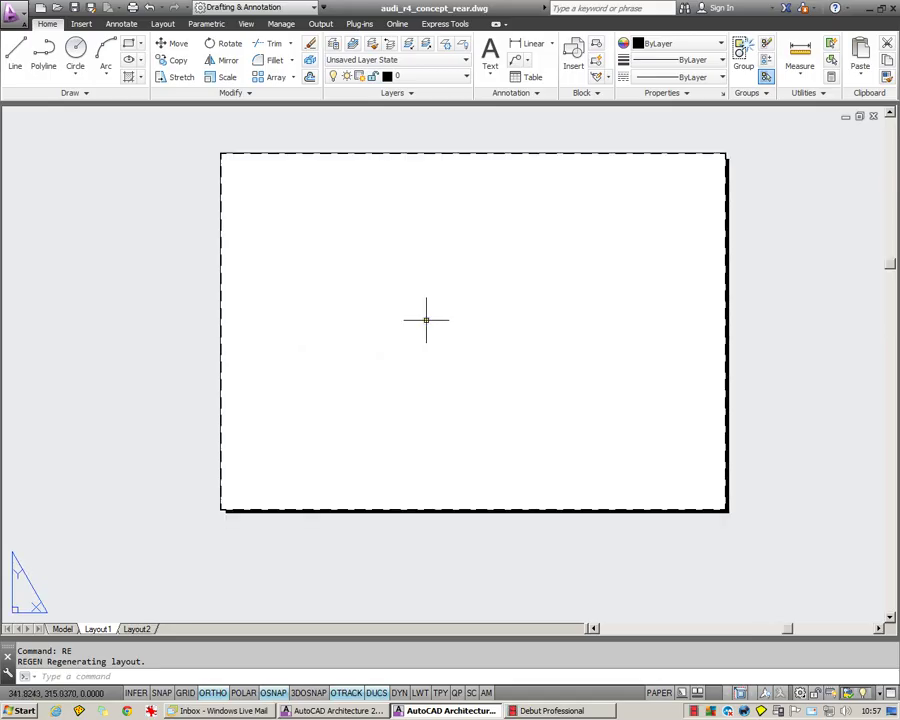
Create a new layer named 'viewports'
click(335, 48)
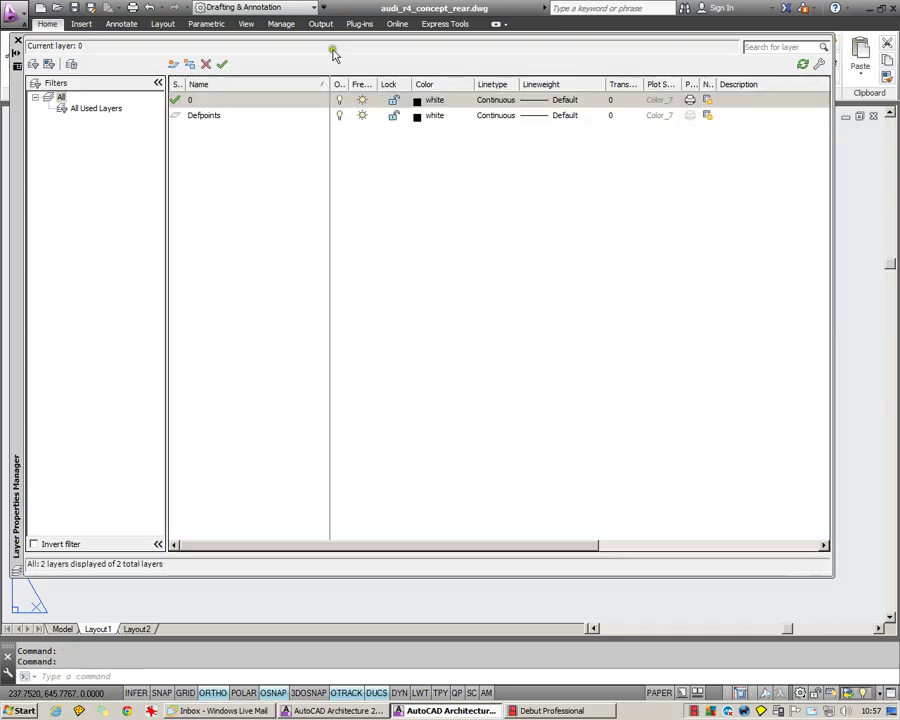
key(alt+n)
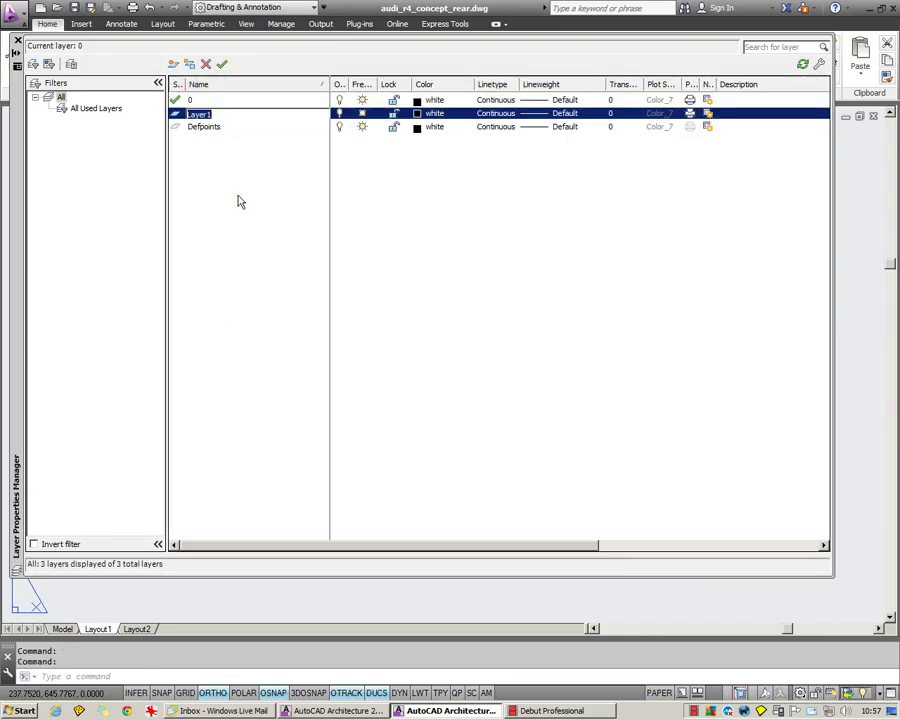
text(viewports)
key(Return)
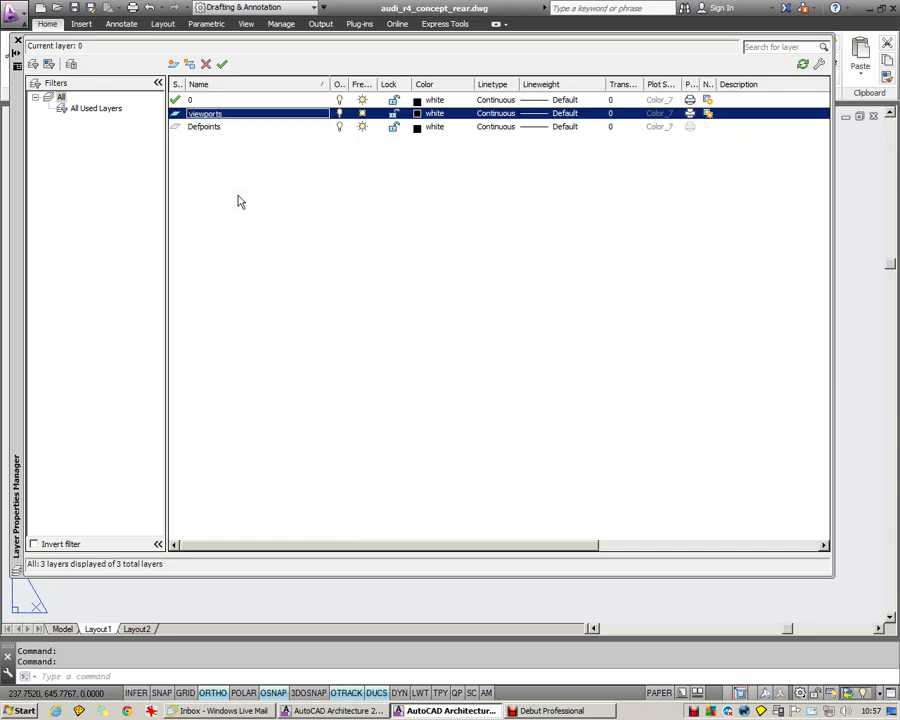
Make the viewports layer red, non-plotting and current, then close the layer manager
click(418, 114)
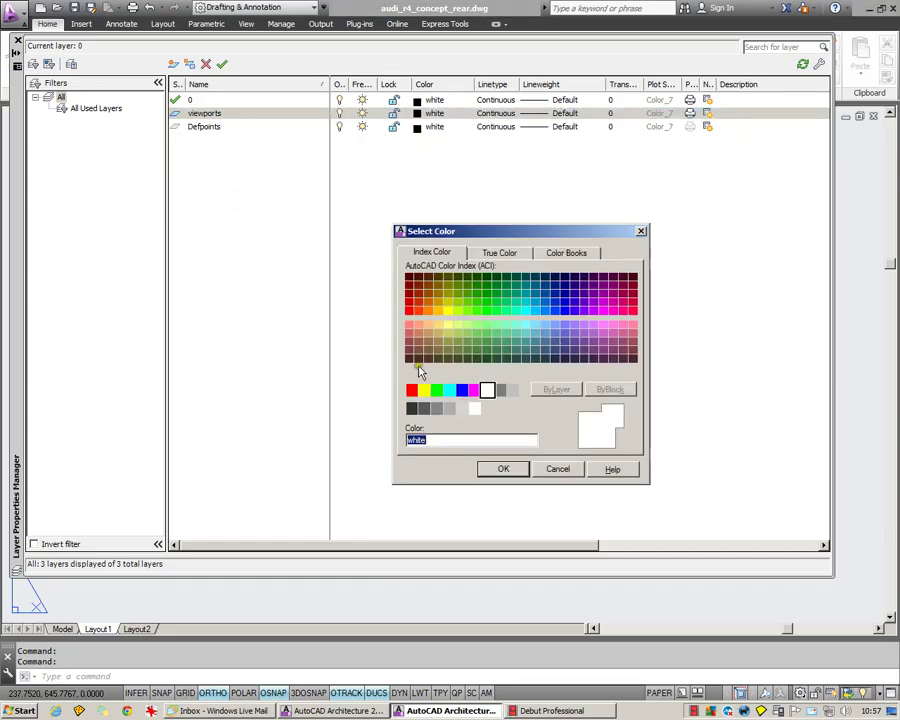
click(411, 390)
click(503, 470)
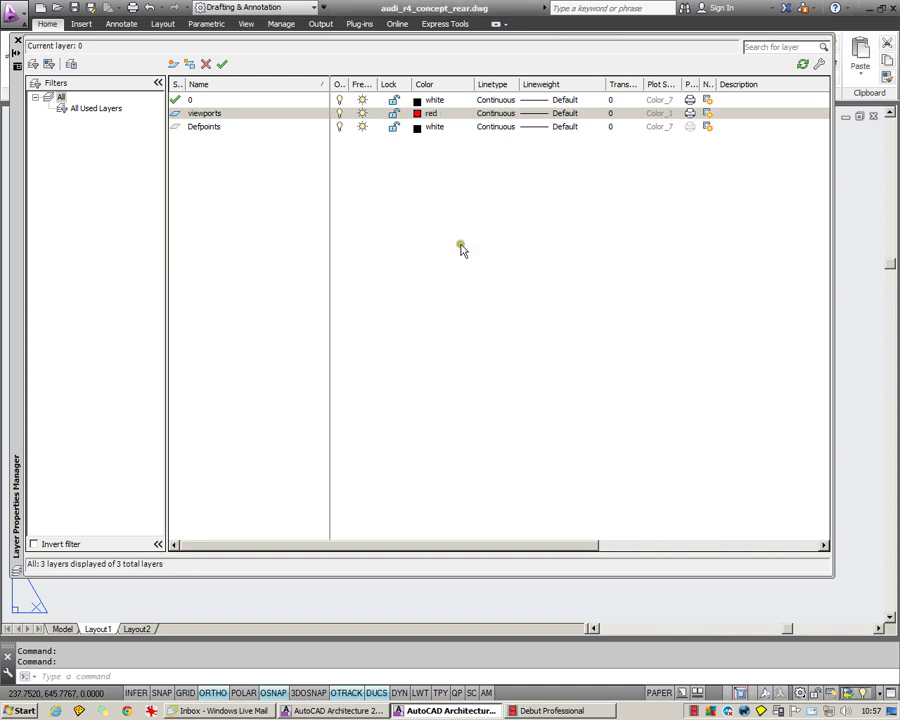
click(690, 114)
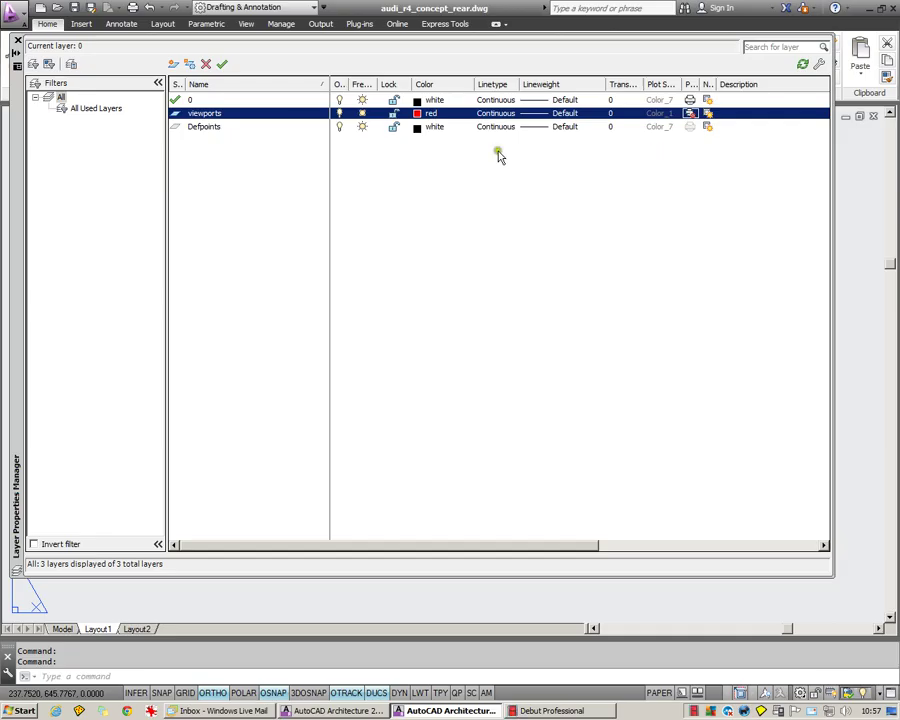
click(222, 63)
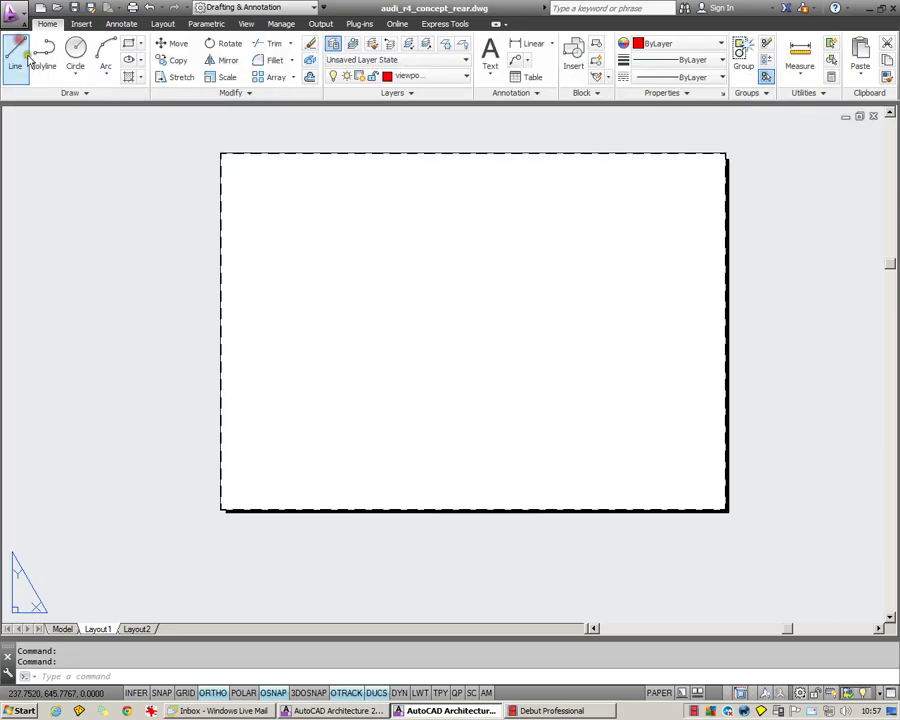
click(17, 41)
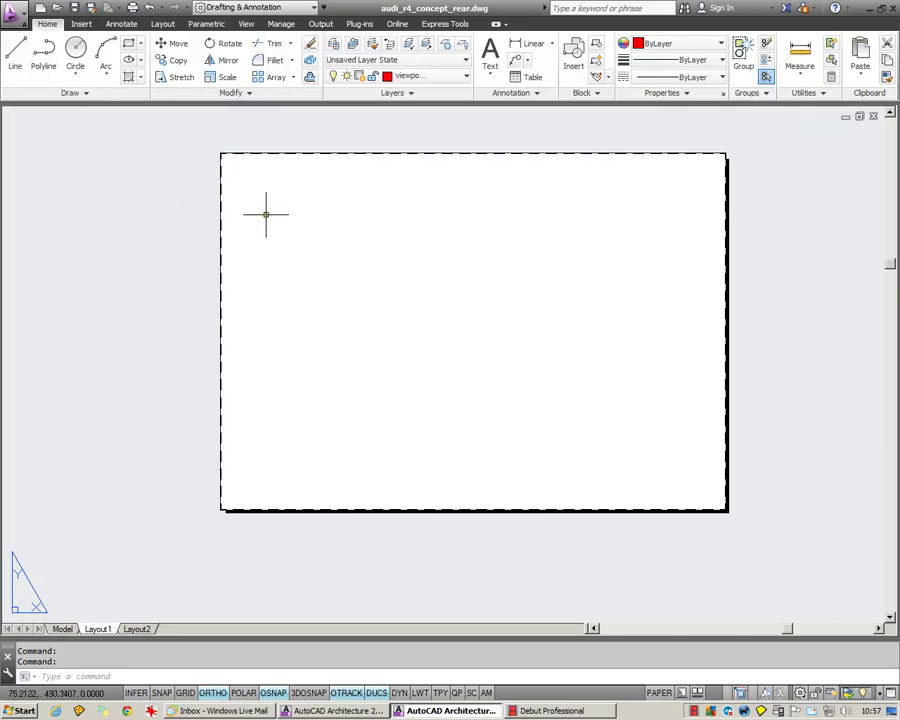
Show the Layout ribbon tools, check Drawing1's viewport options, then return to audi_r4_concept_rear.dwg
click(163, 24)
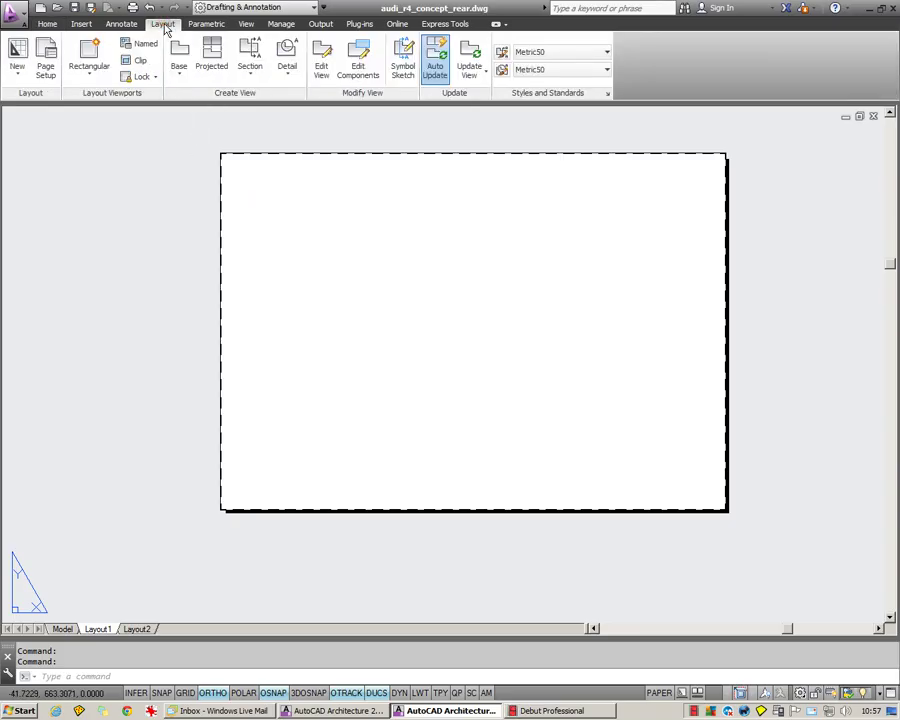
click(322, 710)
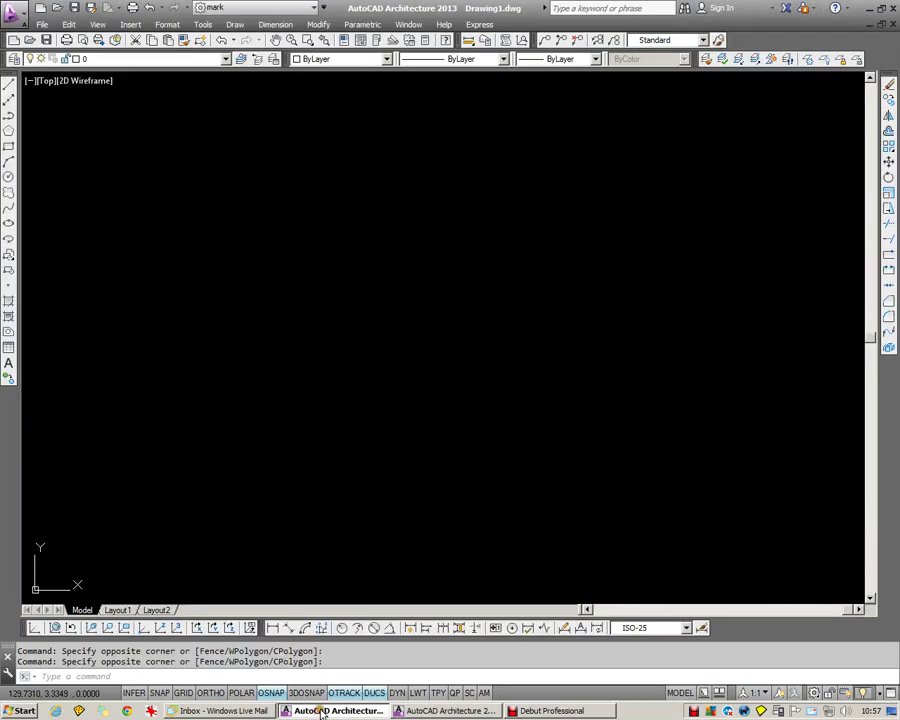
click(97, 24)
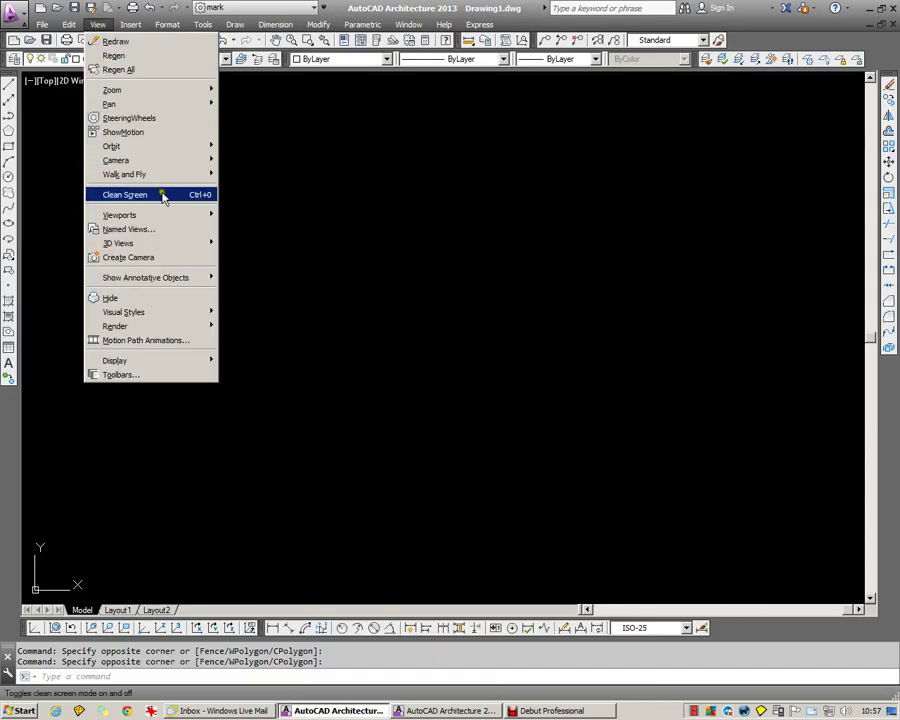
mouse_move(173, 215)
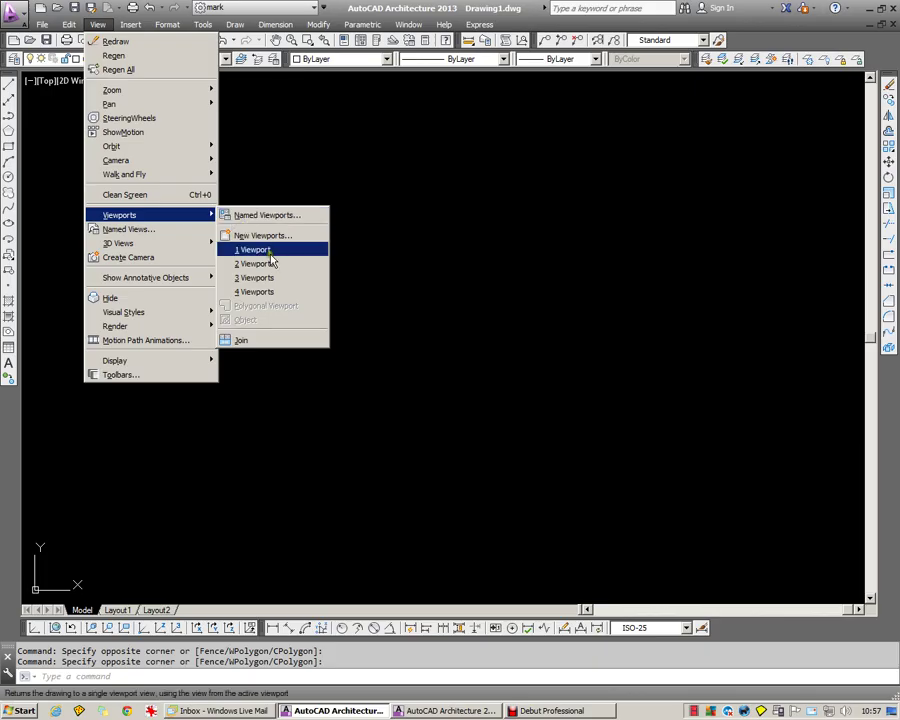
click(321, 161)
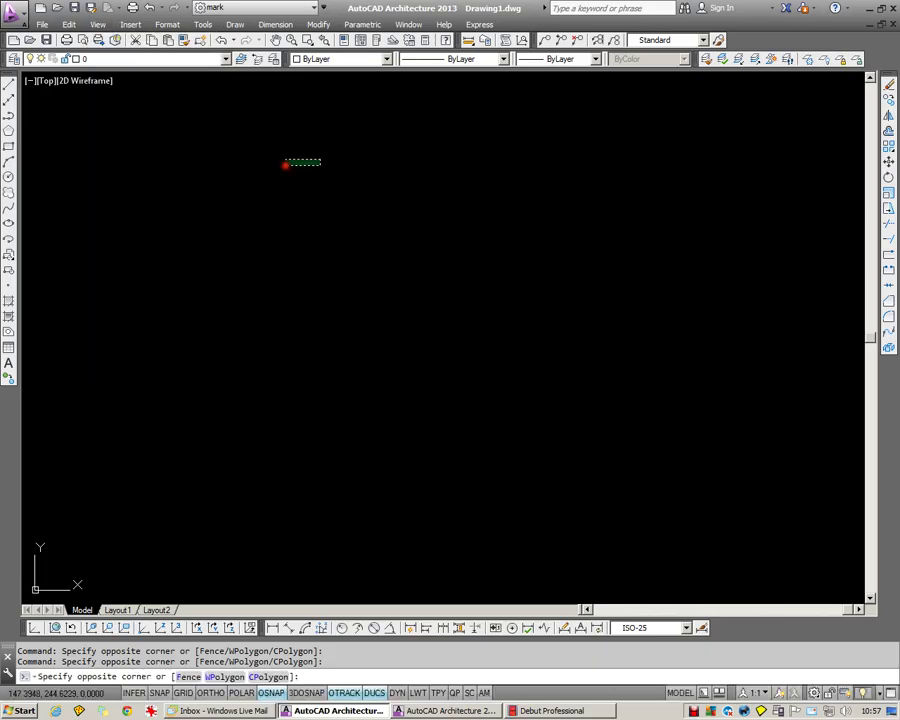
click(442, 708)
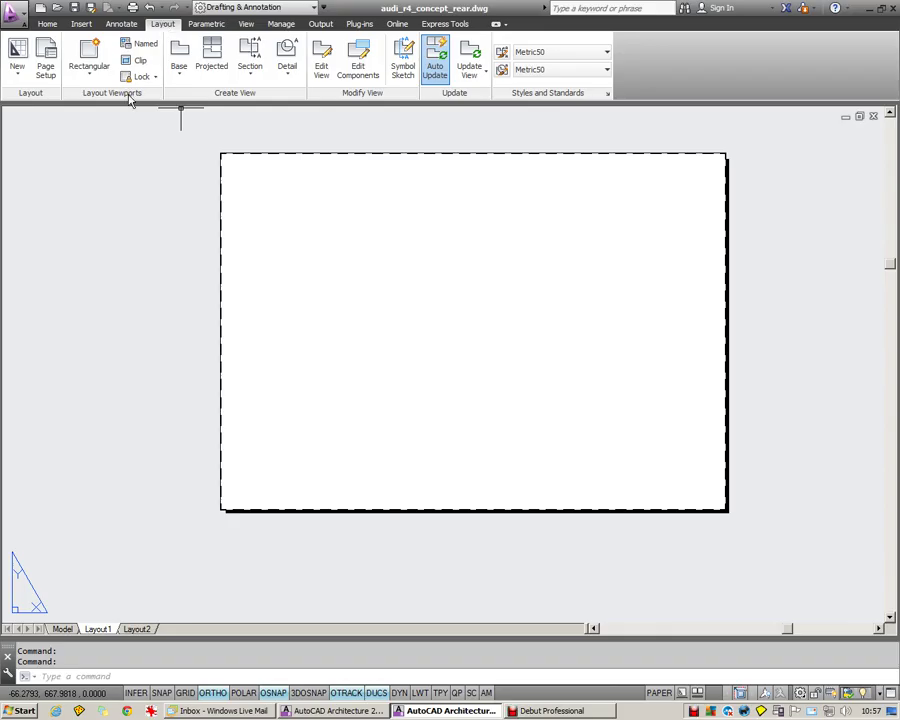
Draw a rectangular viewport from near the sheet's top-left to its lower-right corner
click(89, 60)
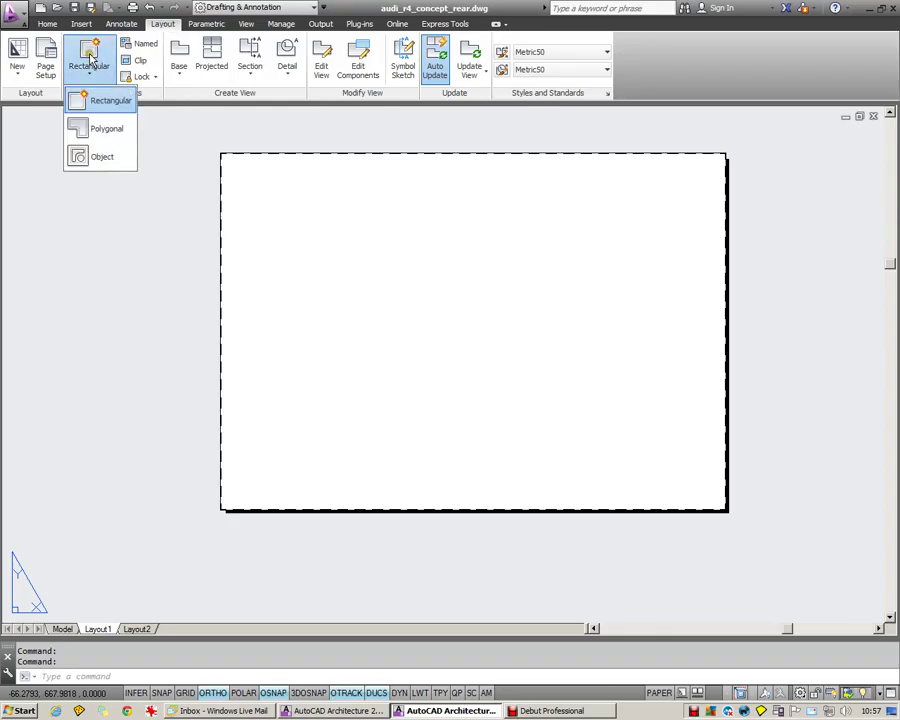
click(92, 105)
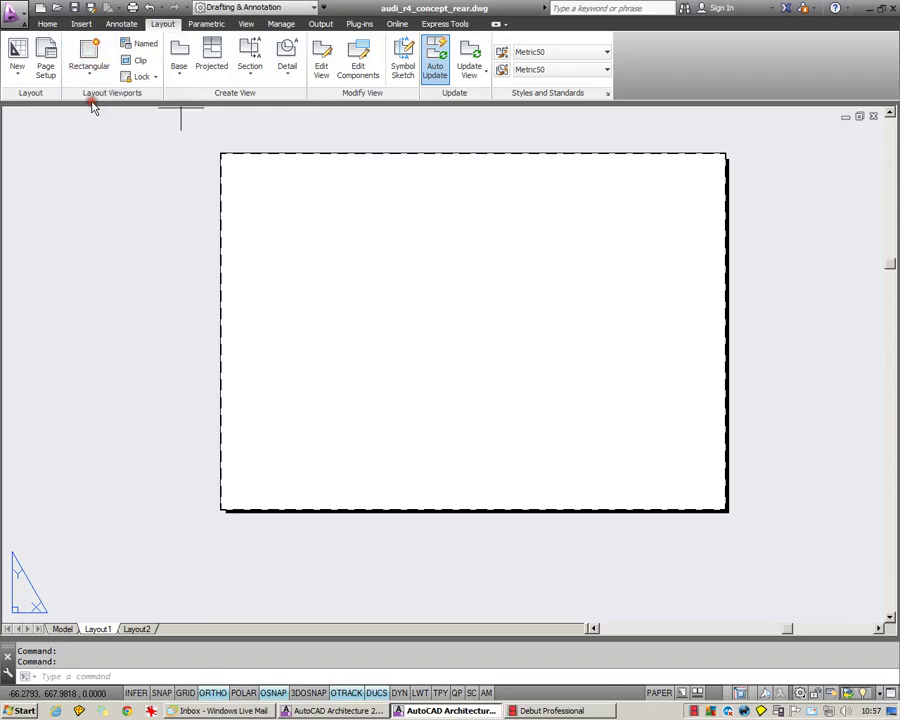
click(232, 165)
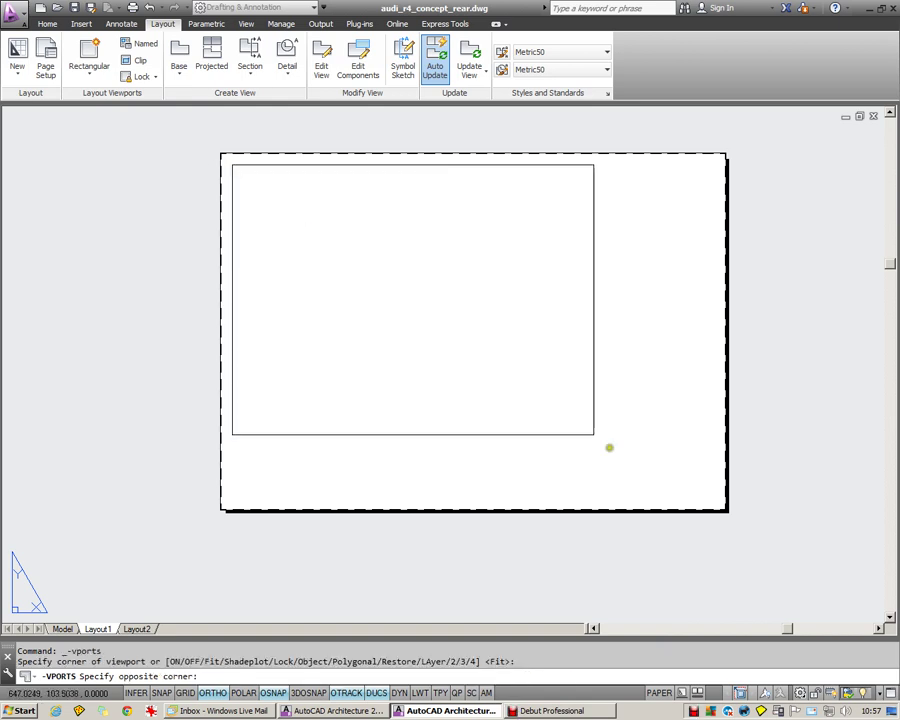
click(714, 499)
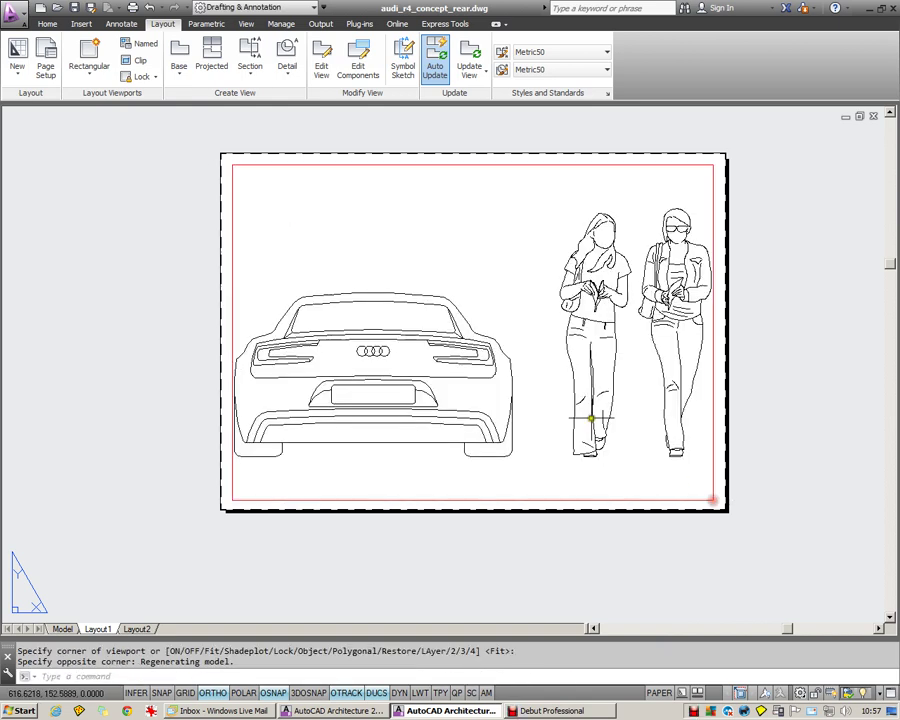
Set the viewport scale to 1:5, after trying 1:100, 1:50 and 1:10, then return to paper space
double_click(493, 291)
scroll(433, 328, down, 2)
scroll(433, 330, up, 2)
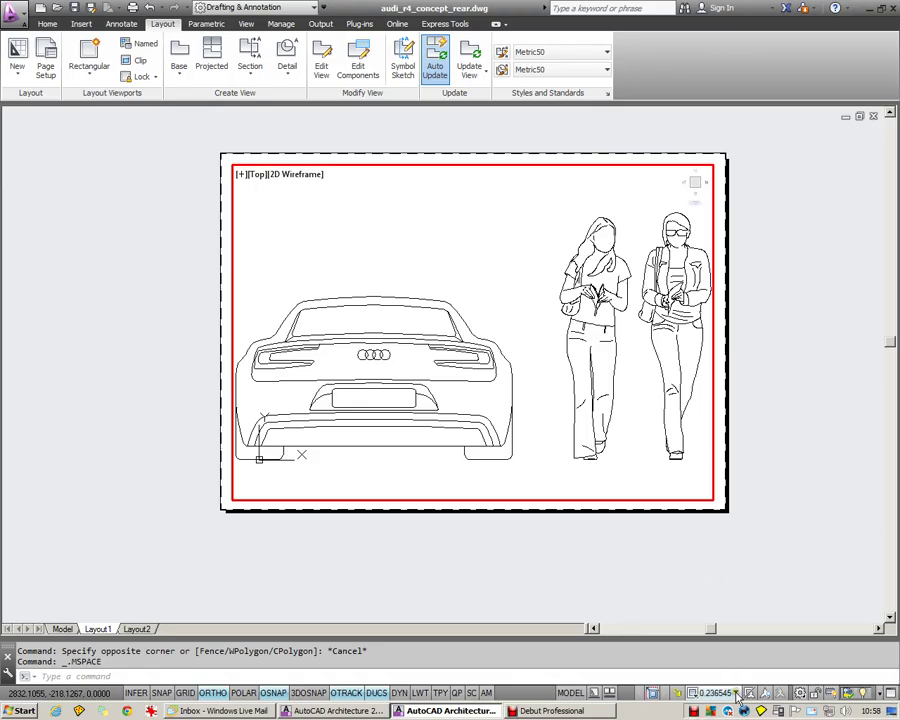
click(736, 694)
click(712, 586)
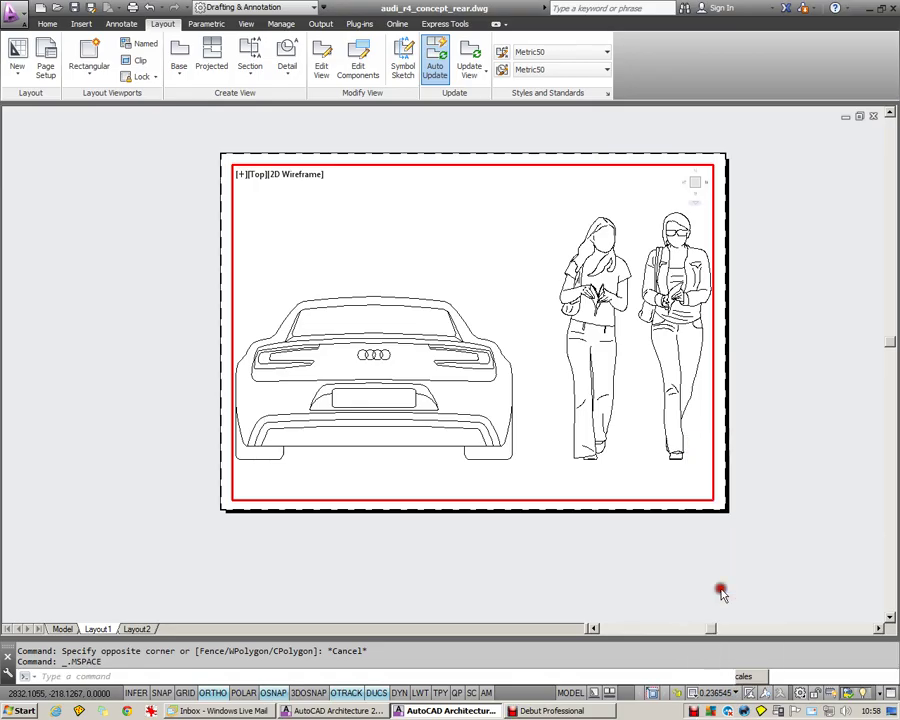
click(736, 694)
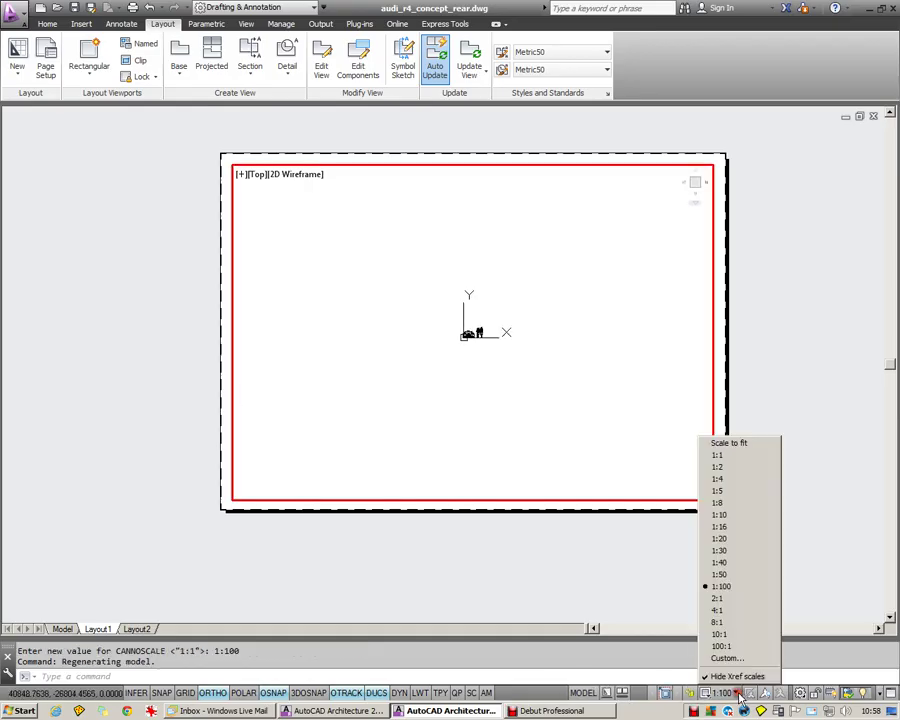
click(729, 575)
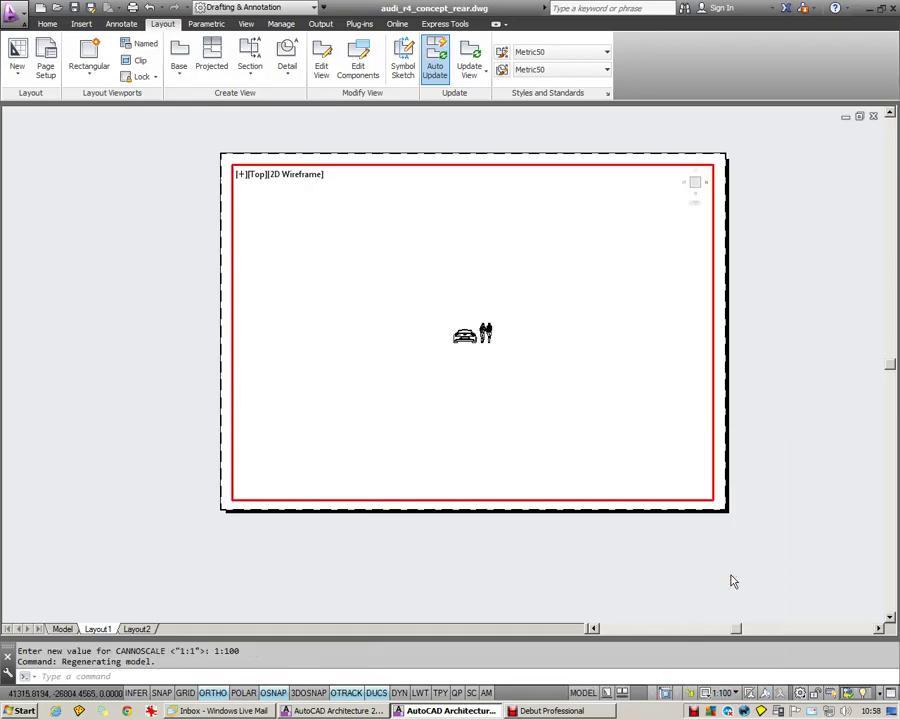
click(736, 695)
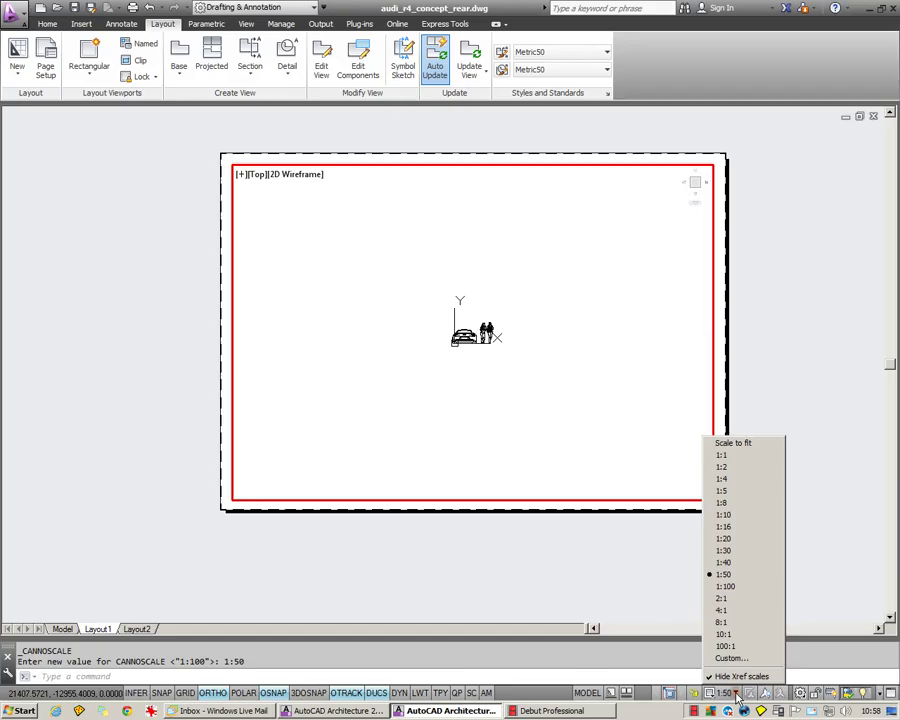
click(730, 520)
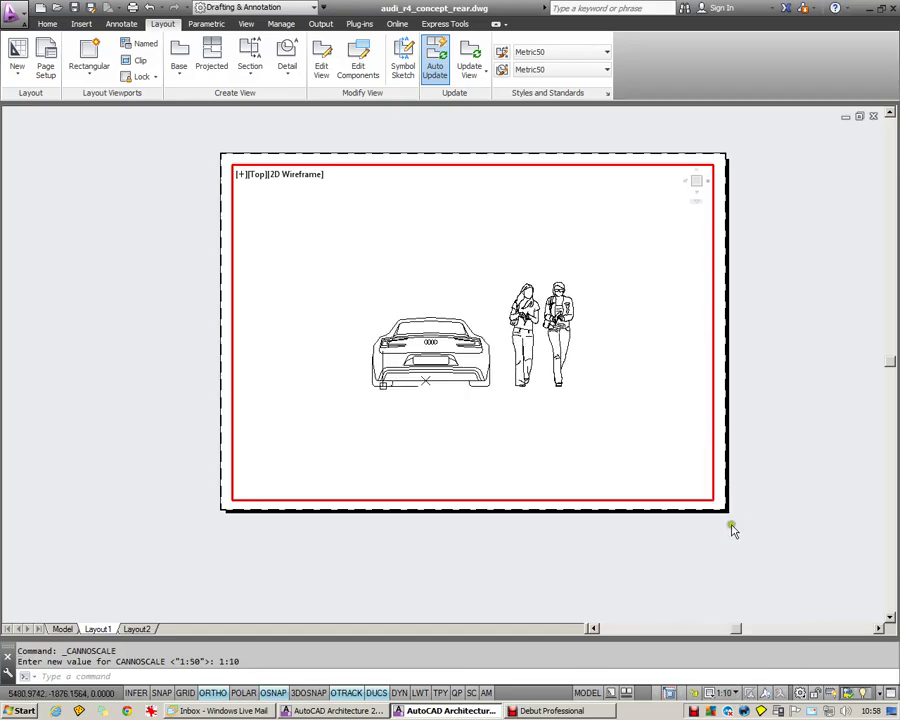
click(737, 695)
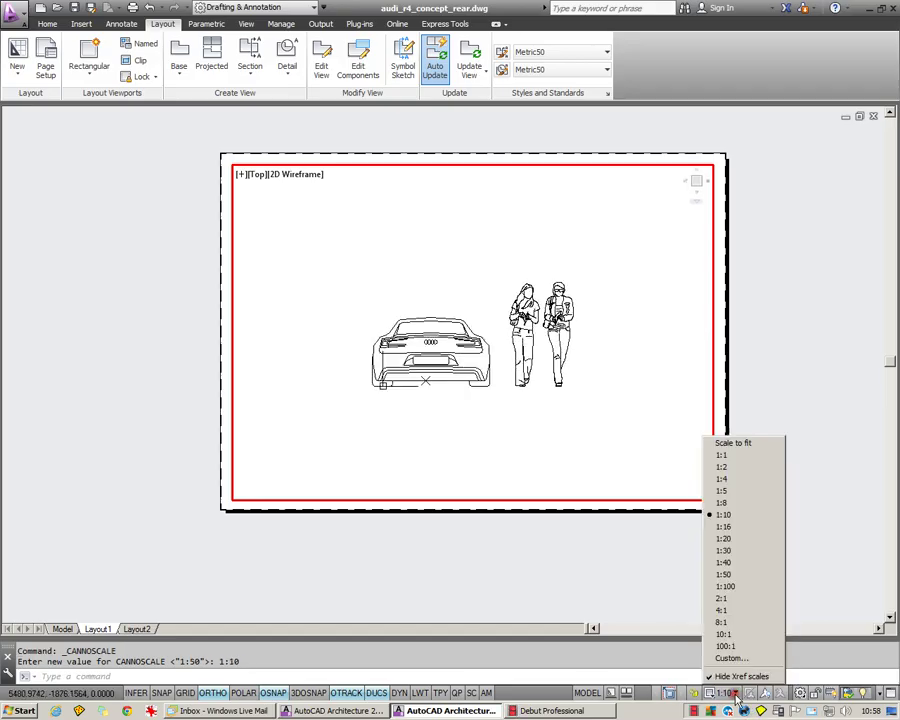
click(733, 503)
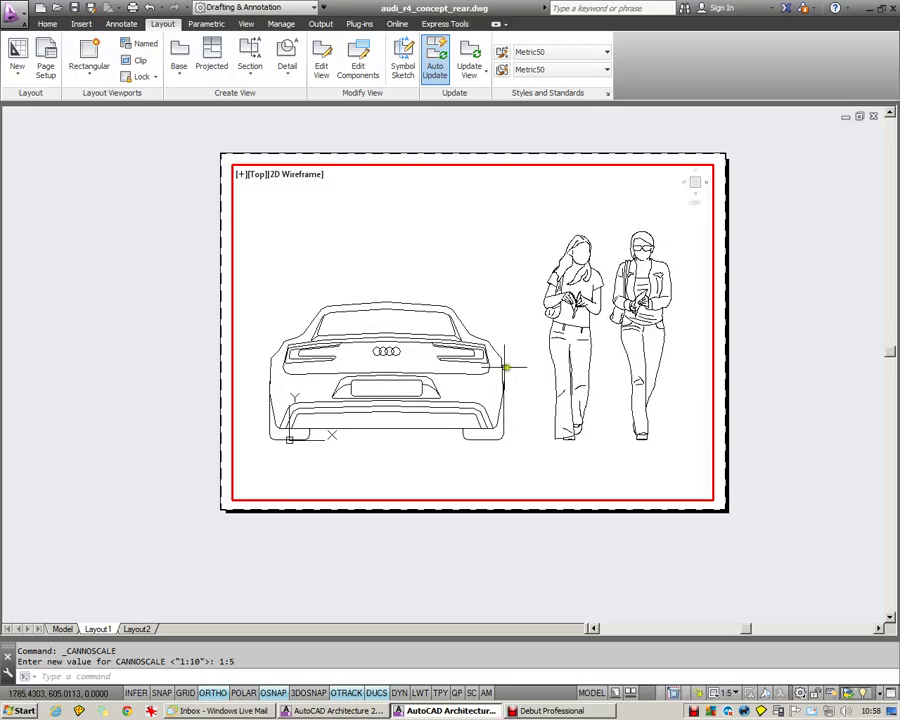
double_click(780, 365)
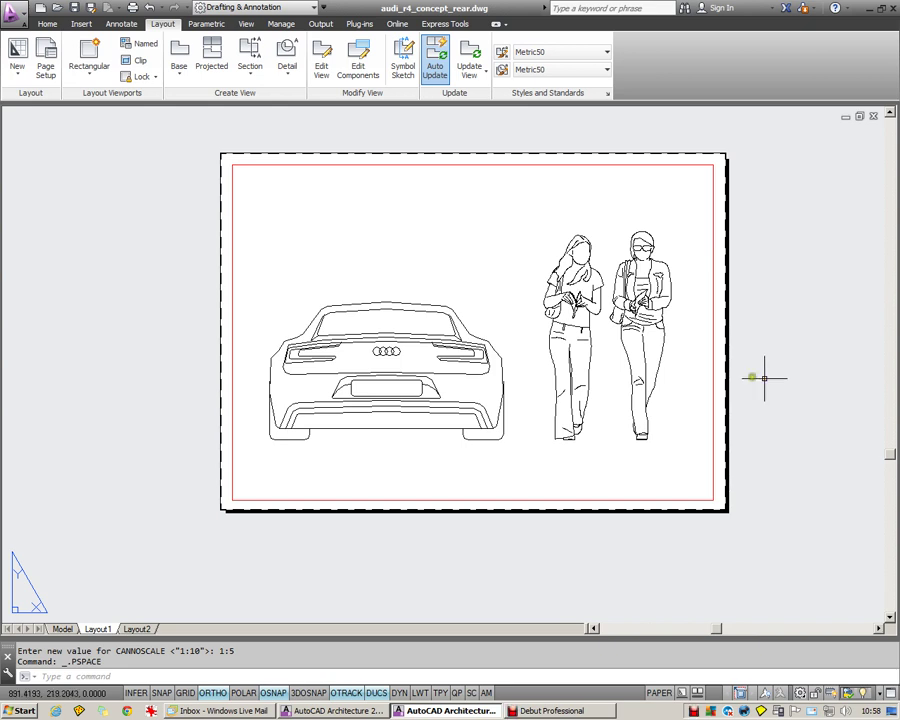
click(131, 8)
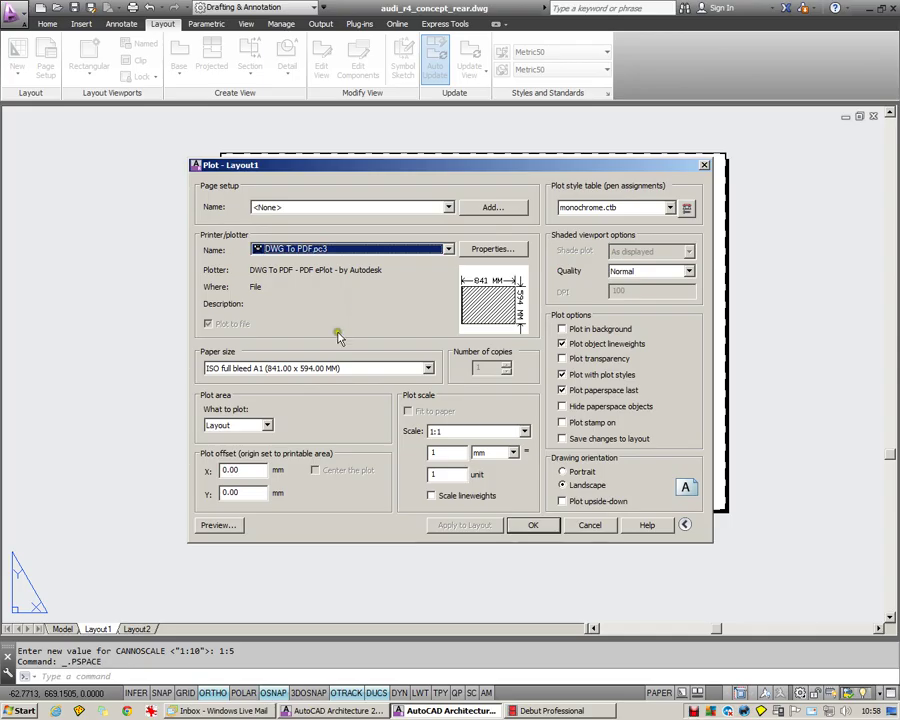
click(217, 525)
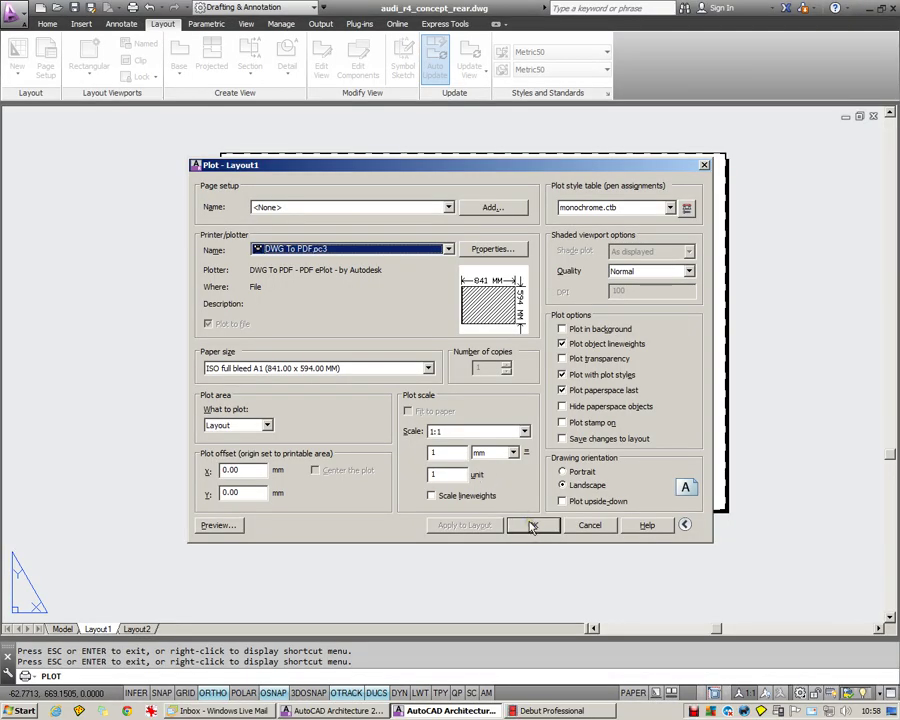
click(591, 525)
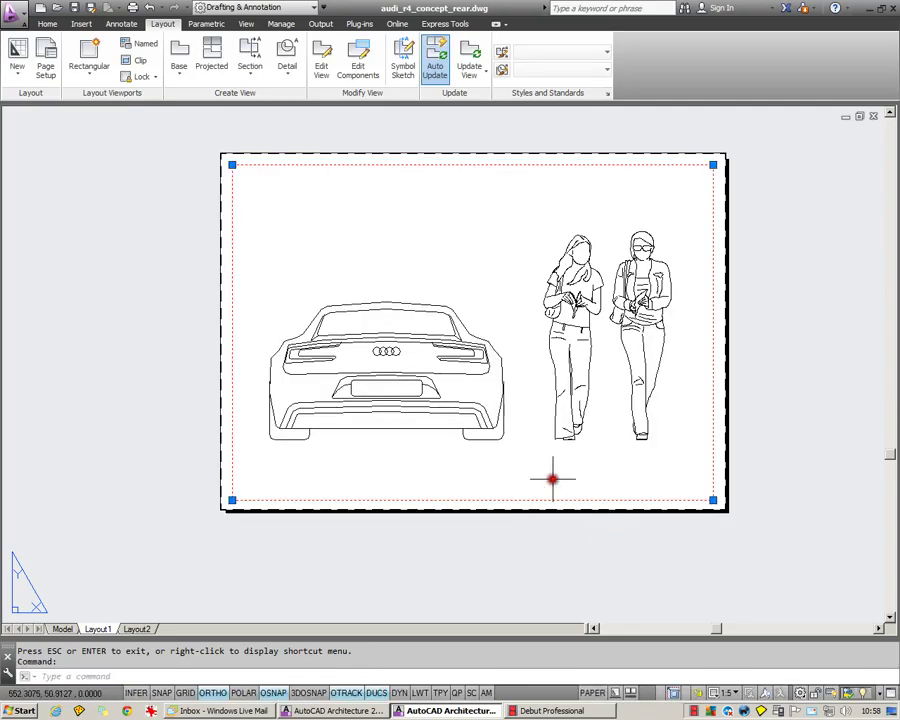
Delete the old viewport and start the Insert block command with I
key(Delete)
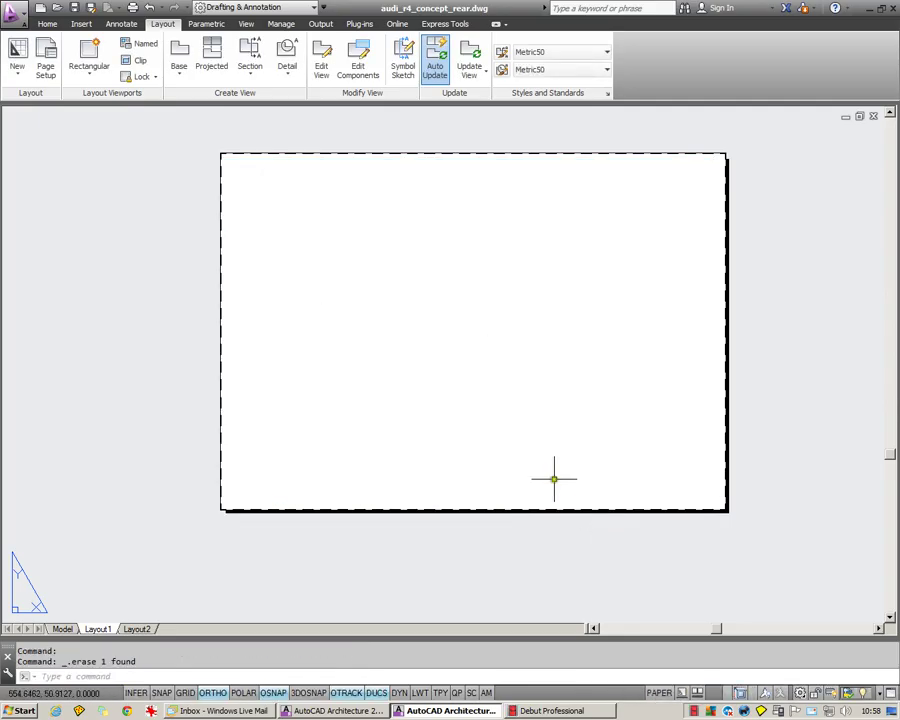
click(48, 24)
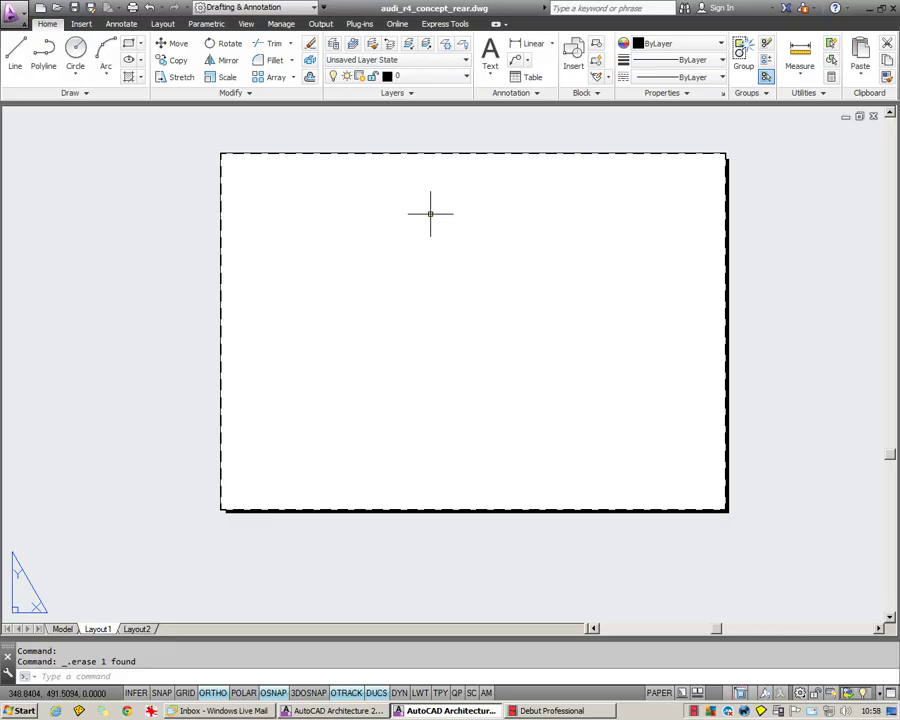
text(i)
key(Return)
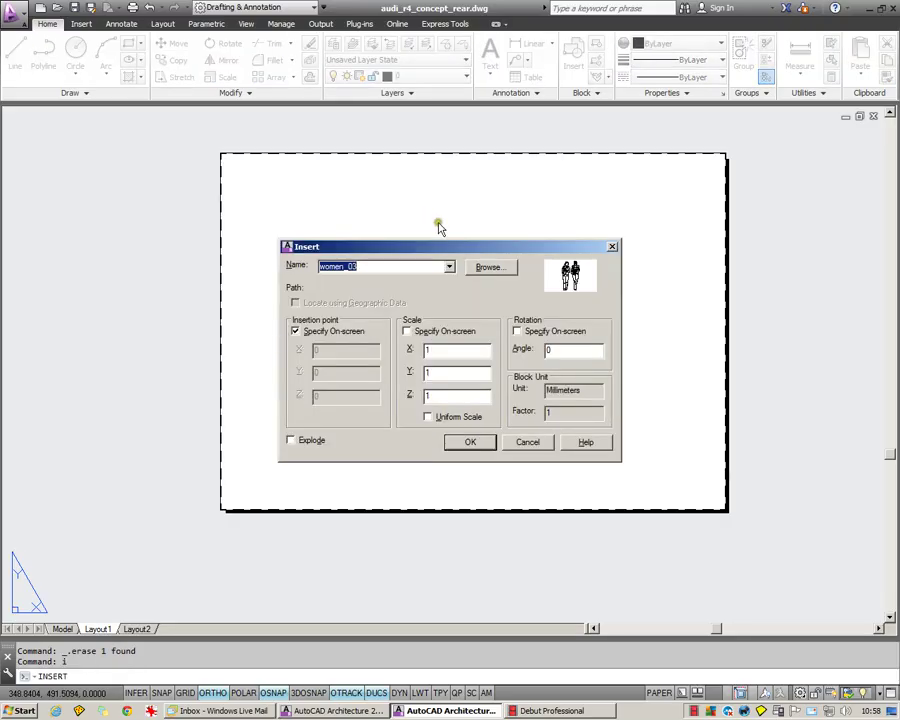
Choose A1_generic.dwg from 01 BLOCKS > 13 TITLE BLOCKS > Generic as the block to insert
click(490, 265)
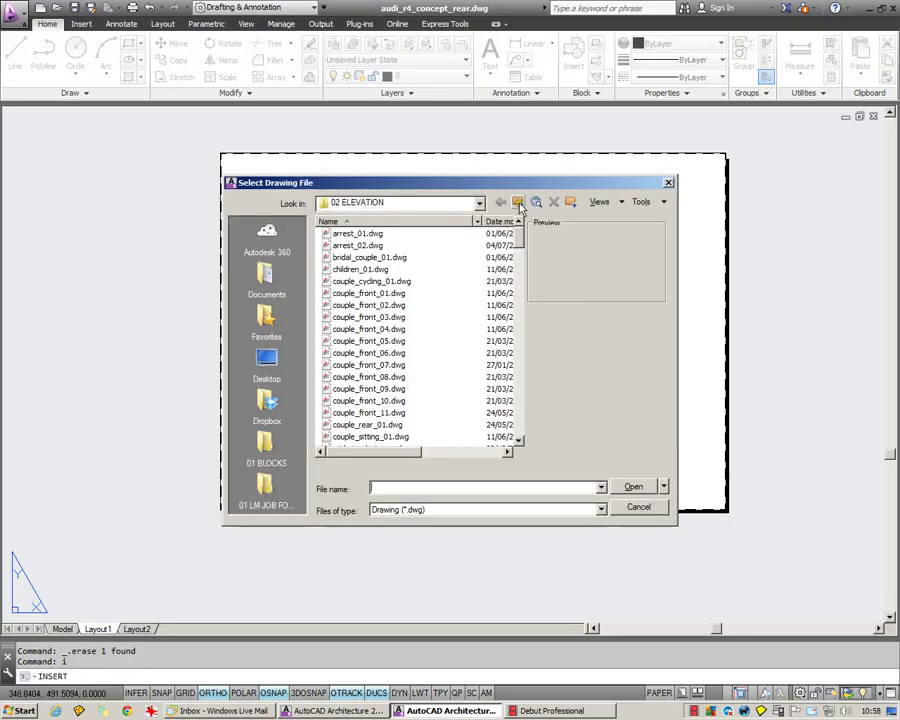
click(518, 202)
click(518, 202)
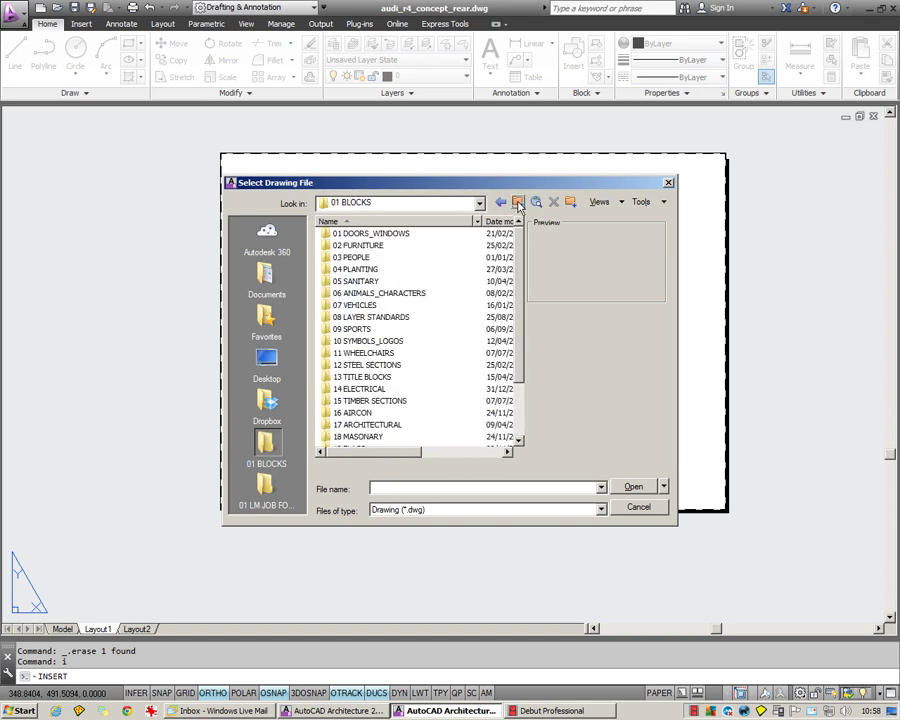
scroll(525, 278, down, 1)
drag(525, 278, 526, 284)
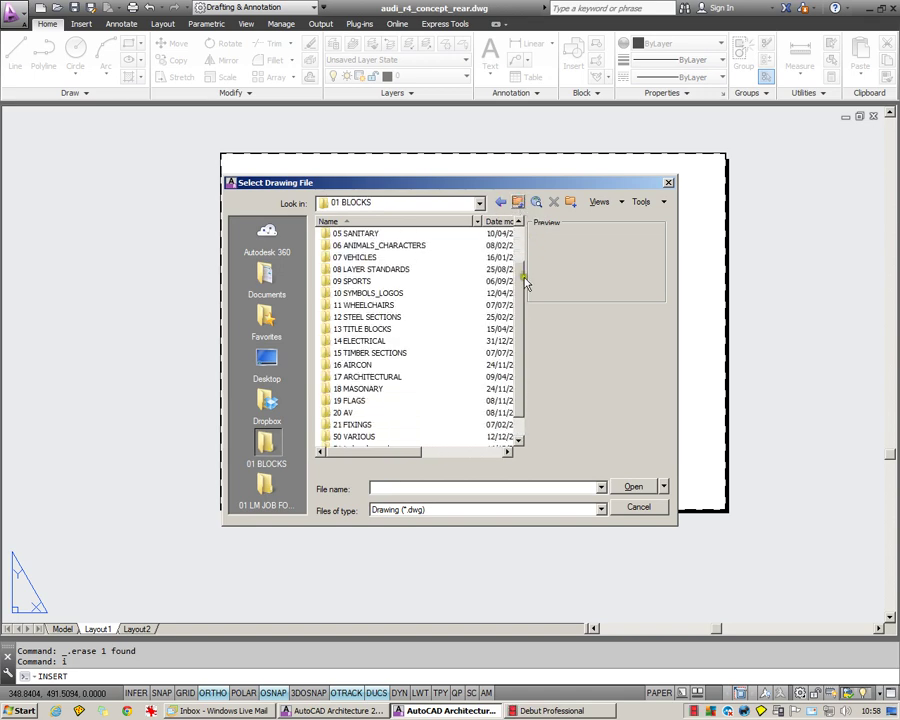
double_click(377, 331)
click(343, 234)
double_click(343, 234)
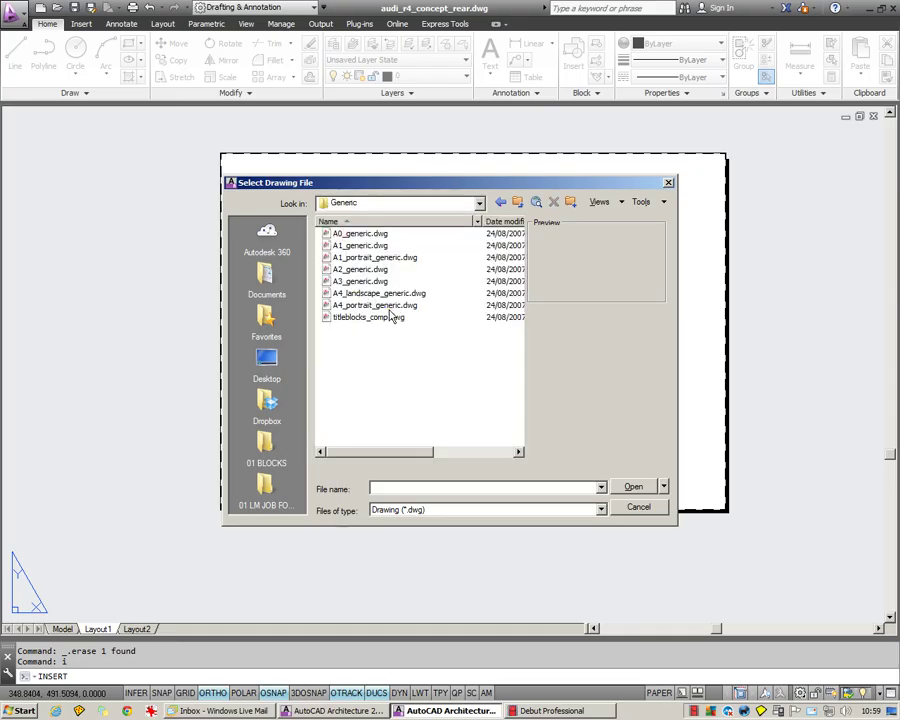
click(359, 246)
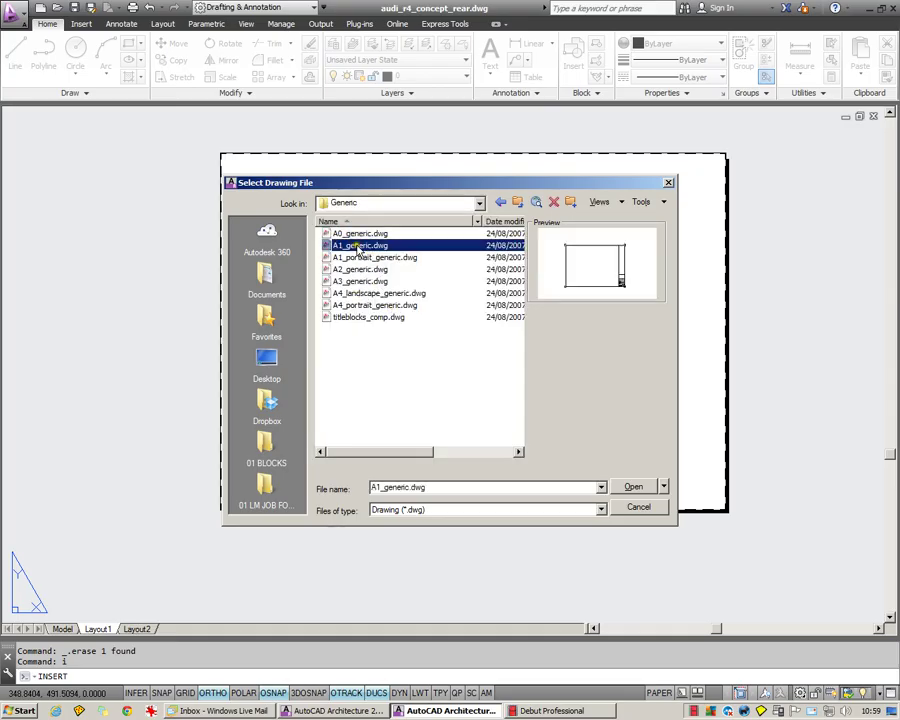
double_click(359, 246)
click(466, 443)
click(445, 369)
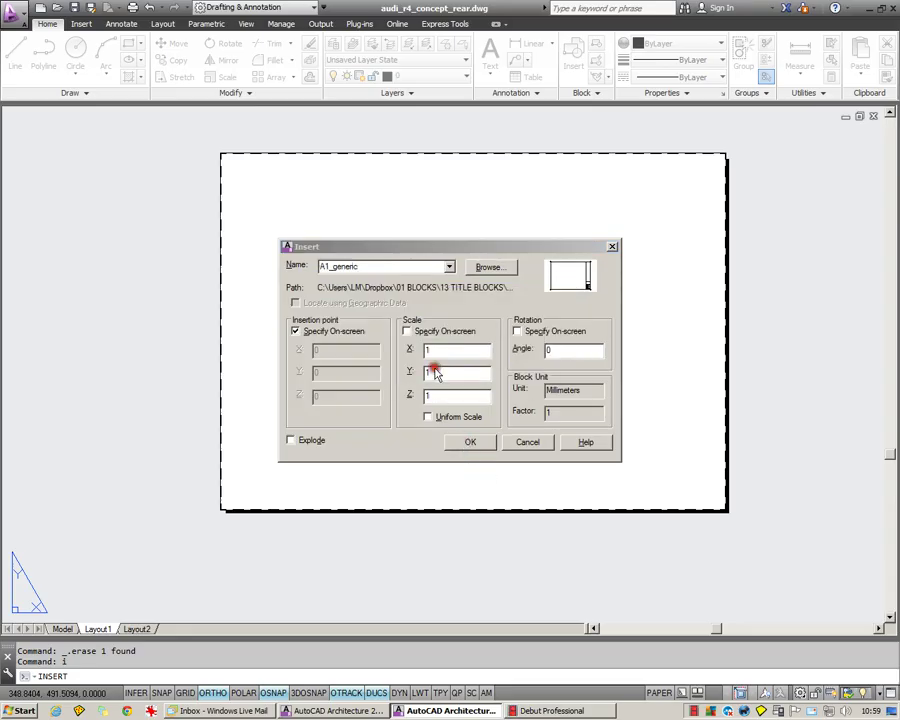
Insert the A1_generic title block at 0,0,0, accepting every default attribute value
scroll(360, 406, down, 2)
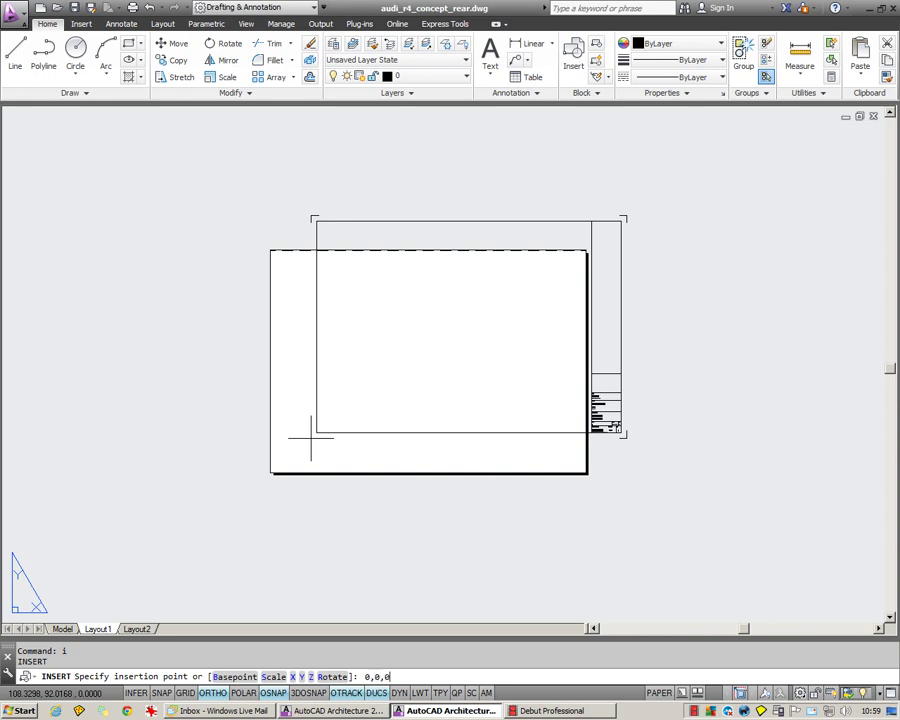
key(Return)
key(Return)
key(Return)
key(Return)
key(Return)
key(Return)
key(Return)
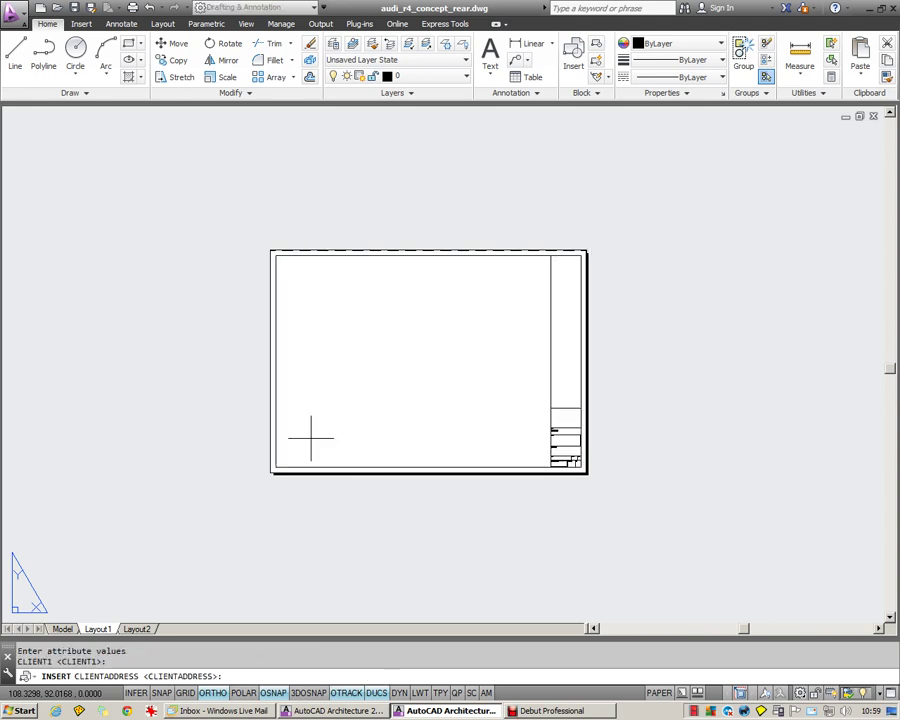
key(Return)
key(Return)
key(Return)
key(Return)
key(Return)
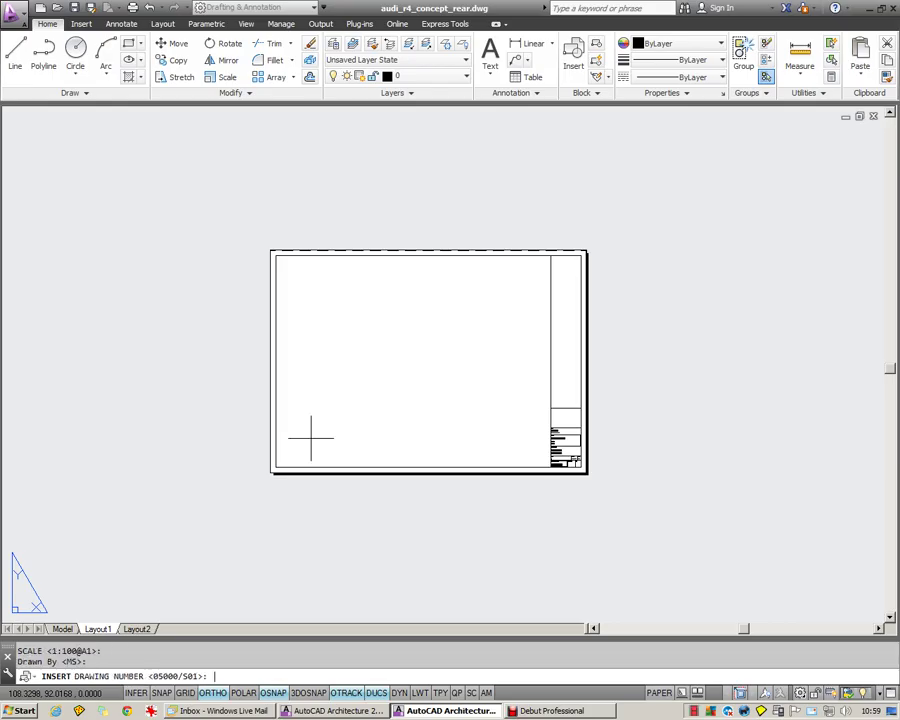
key(Return)
key(Return)
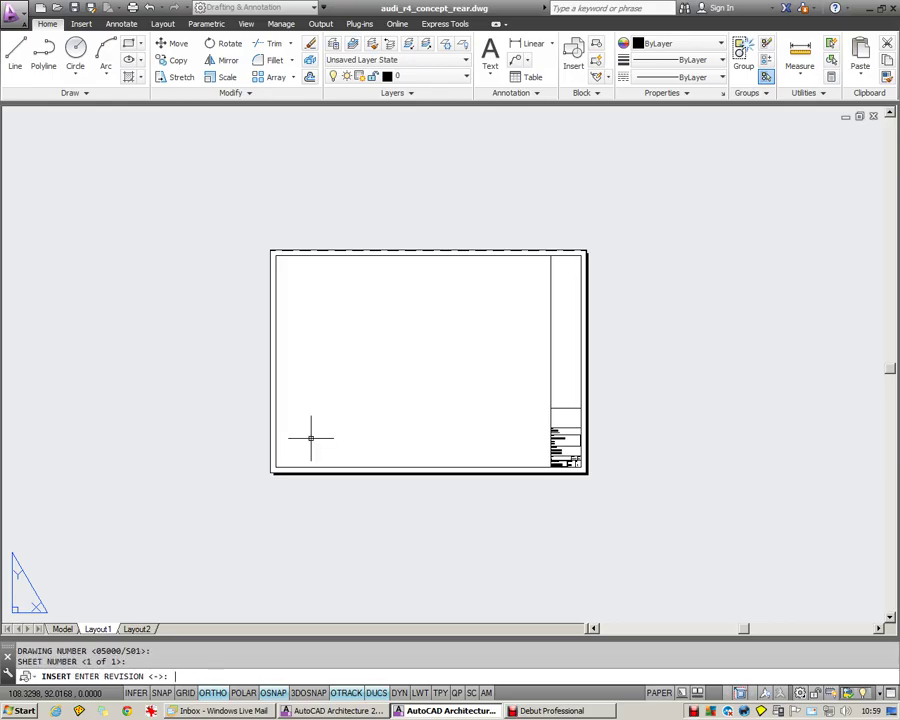
key(Return)
scroll(401, 401, up, 2)
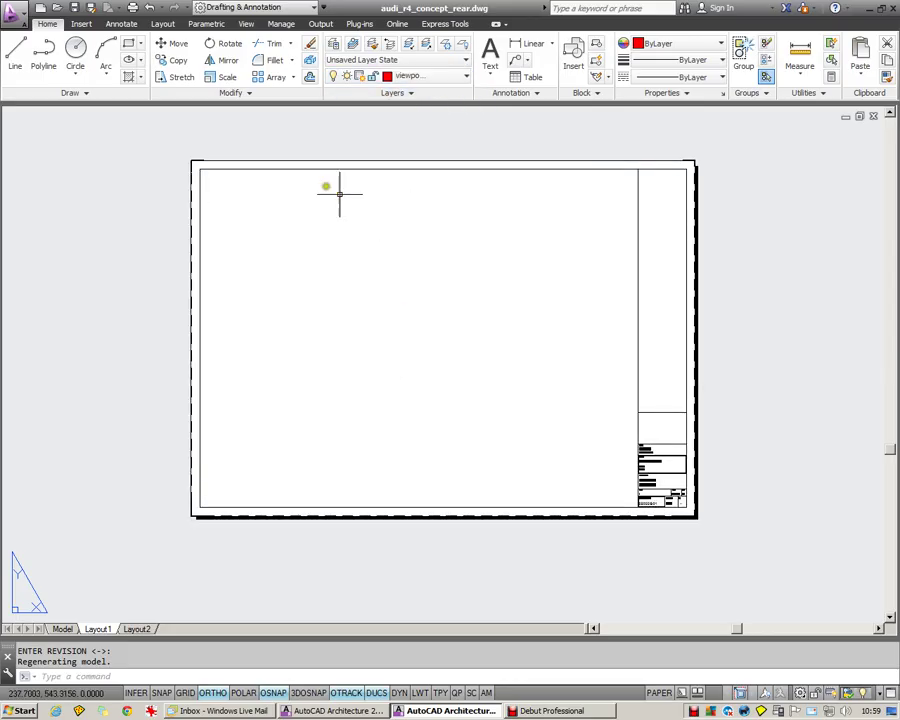
Draw a rectangular viewport from the title block border's top-left to the drawing area's bottom-right
click(162, 24)
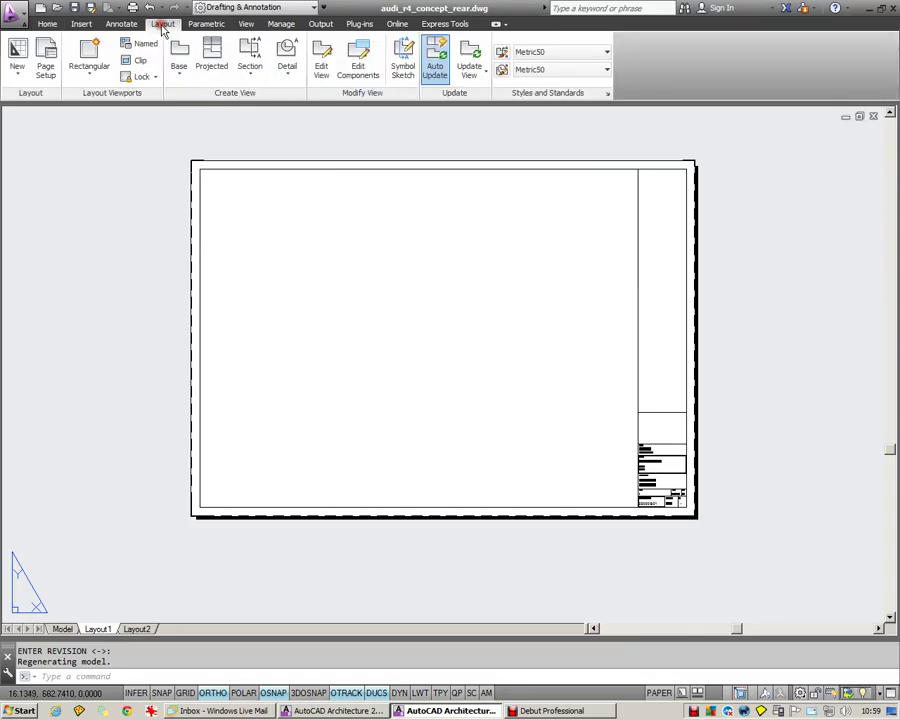
click(89, 70)
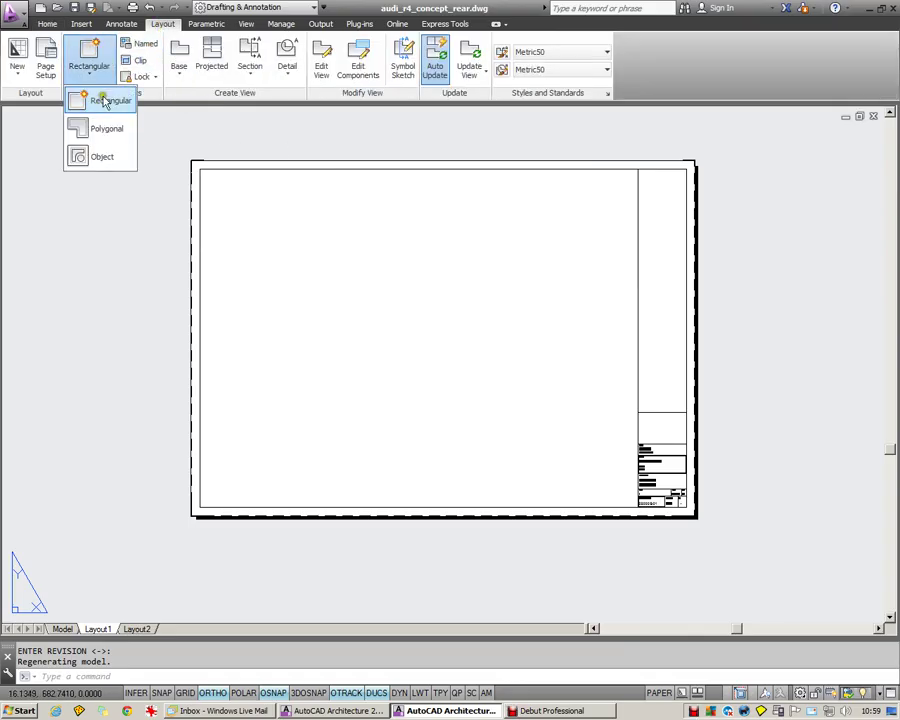
click(100, 99)
click(200, 169)
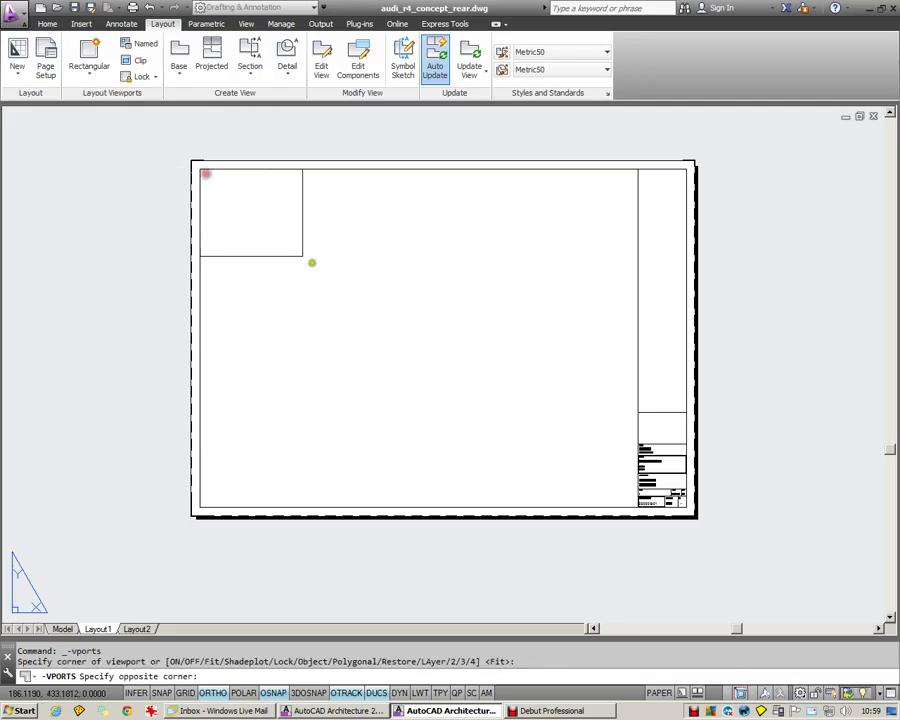
click(637, 509)
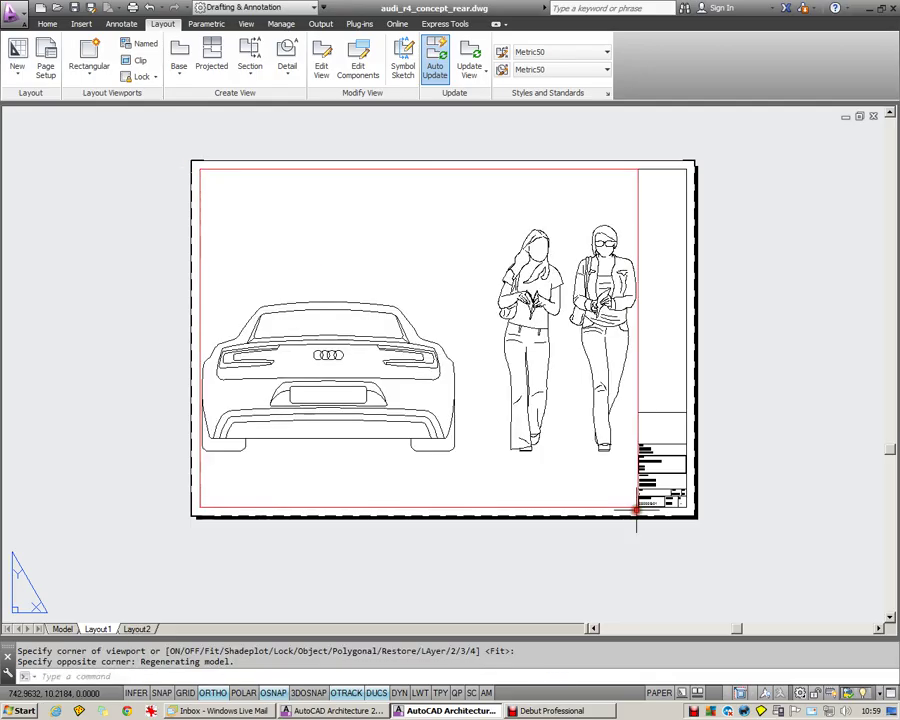
Scale the viewport to 1:5 so the Audi rear and both figures fill it
double_click(482, 327)
scroll(472, 336, down, 2)
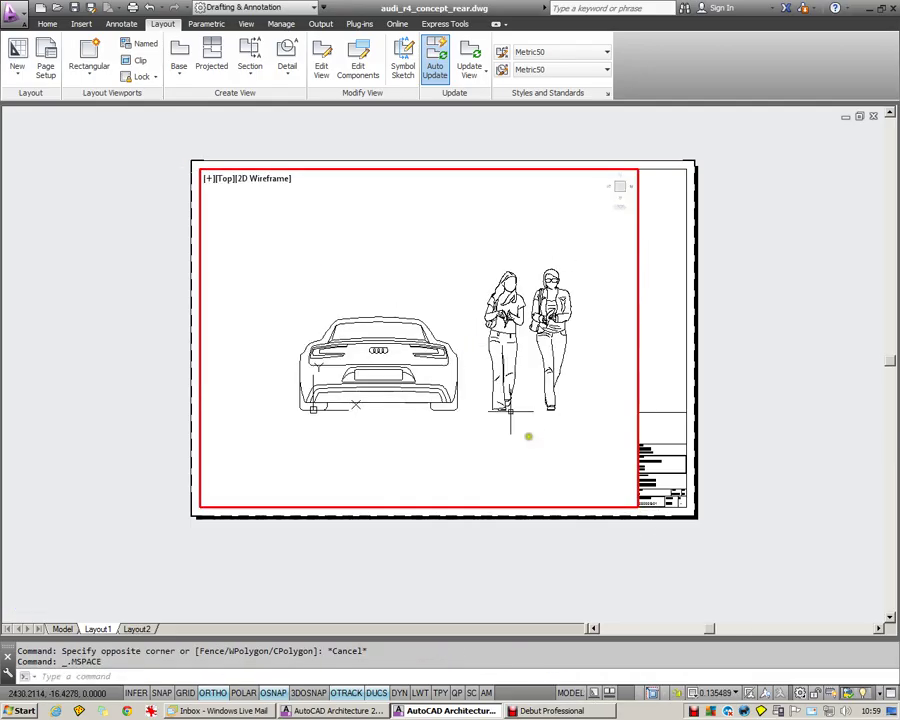
click(718, 692)
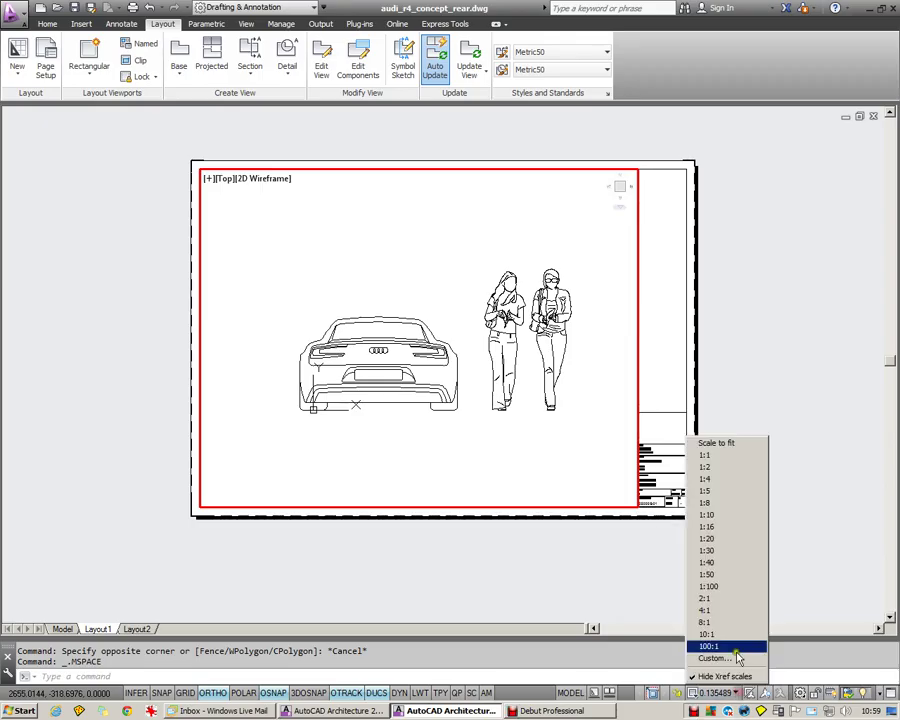
click(720, 516)
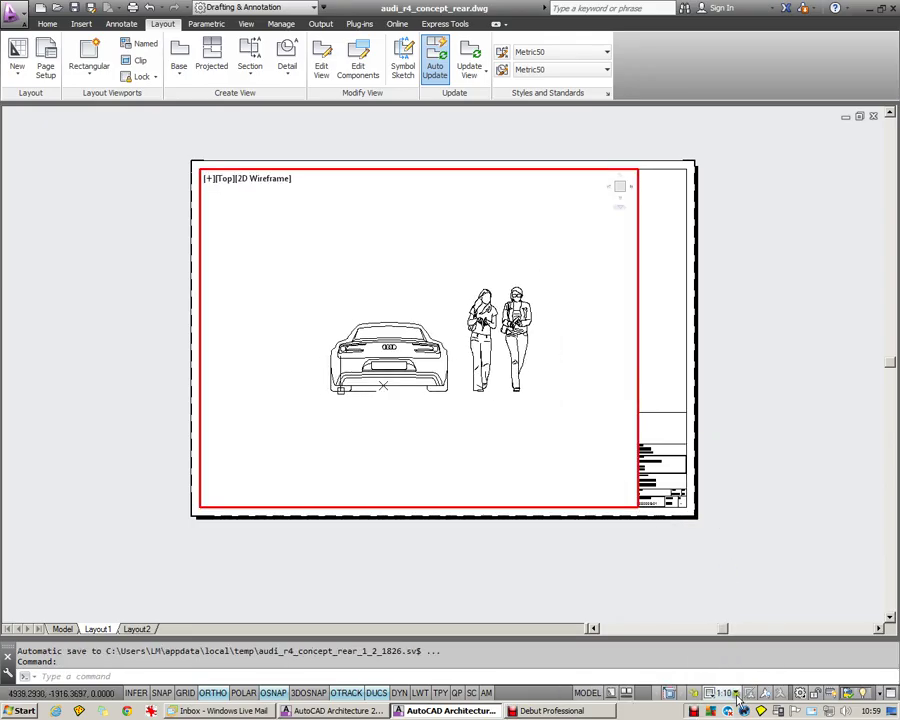
click(722, 692)
click(735, 493)
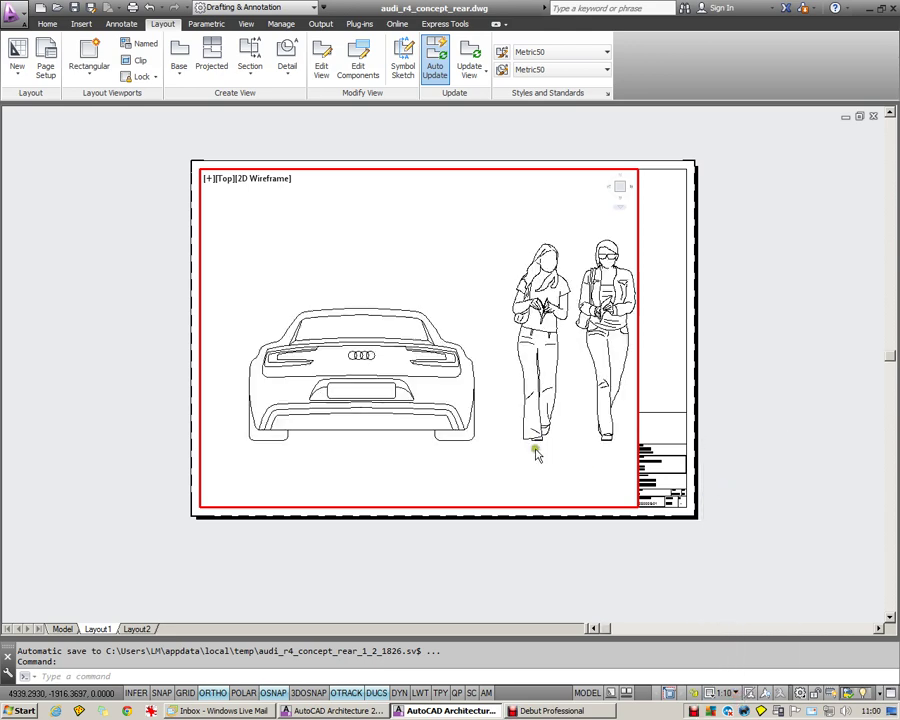
double_click(651, 353)
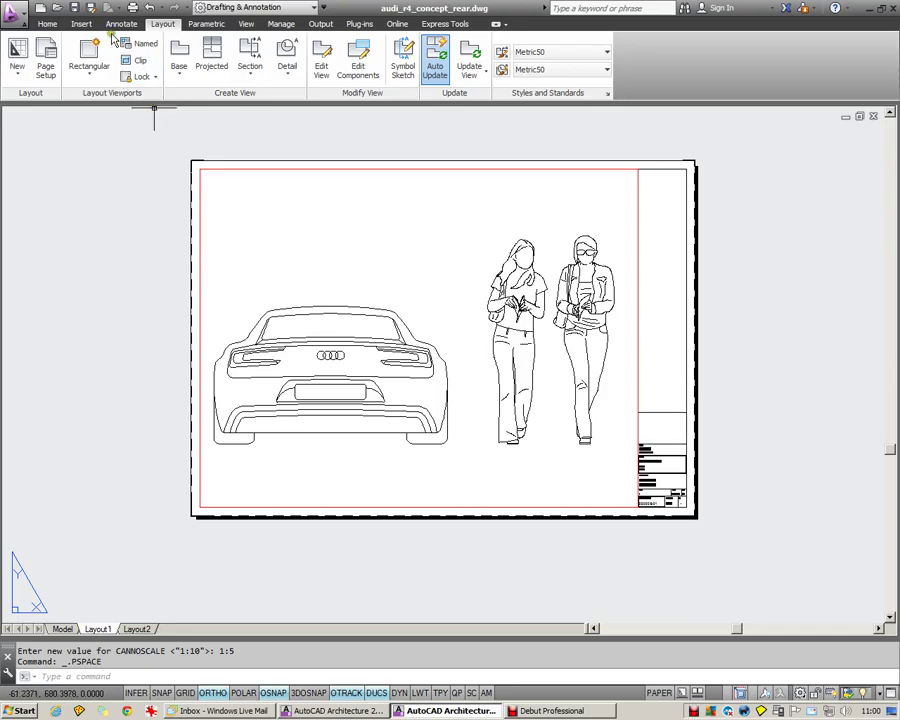
Preview Layout1 plotted with DWG To PDF.pc3 on ISO full bleed A1
click(133, 8)
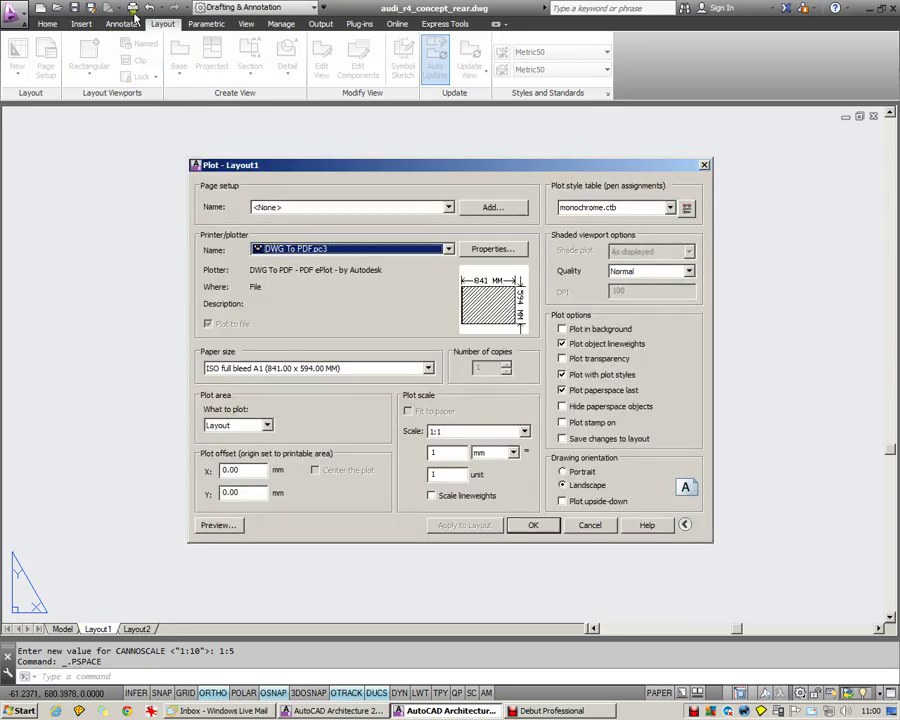
click(220, 525)
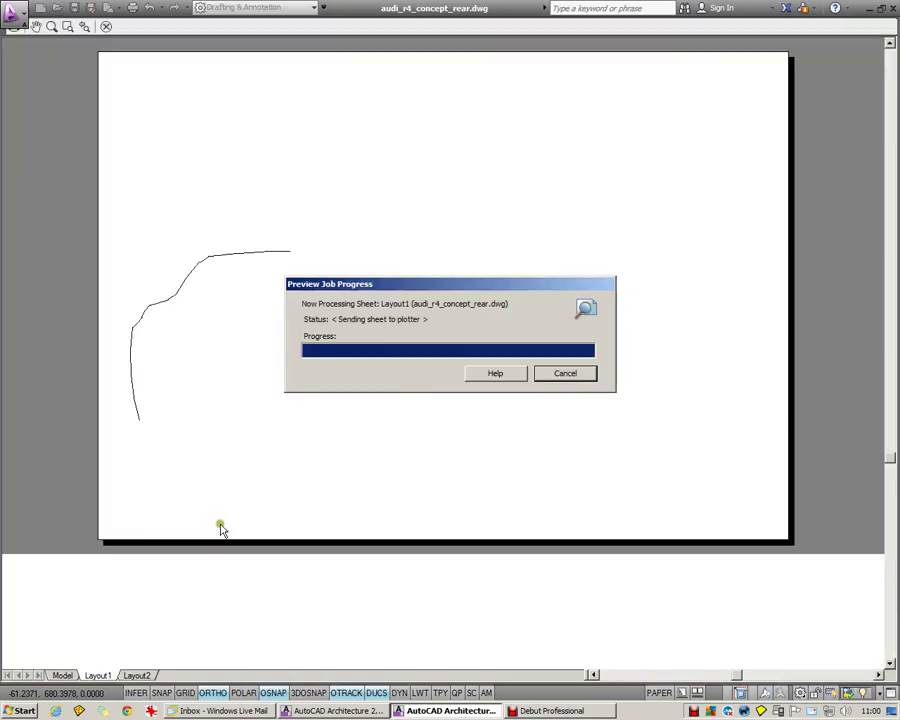